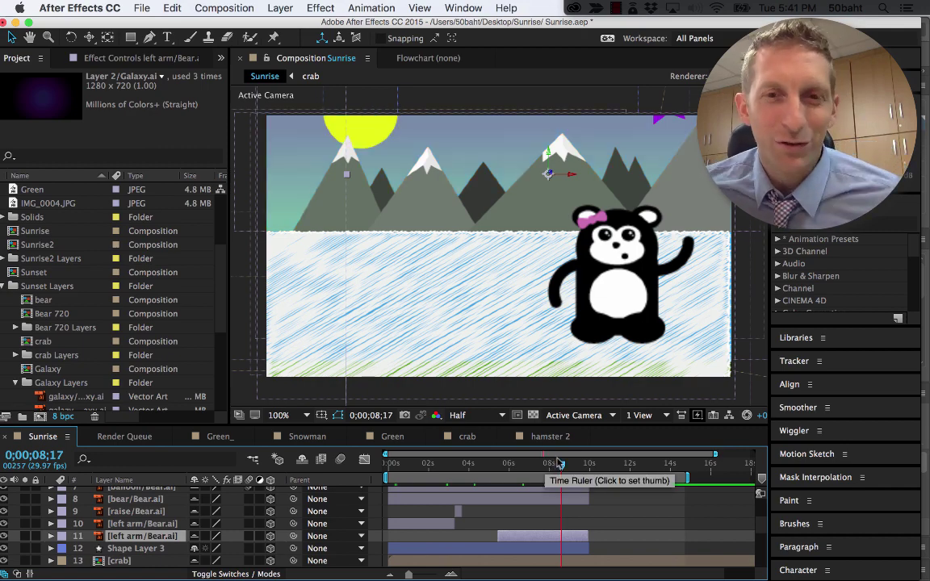
Scrub the Sunrise composition back to 0;00;08;04 and switch to Illustrator.
{"action": "left_click_drag", "start_coordinate": [561, 464], "coordinate": [552, 472]}
{"action": "key", "text": "super+Tab"}
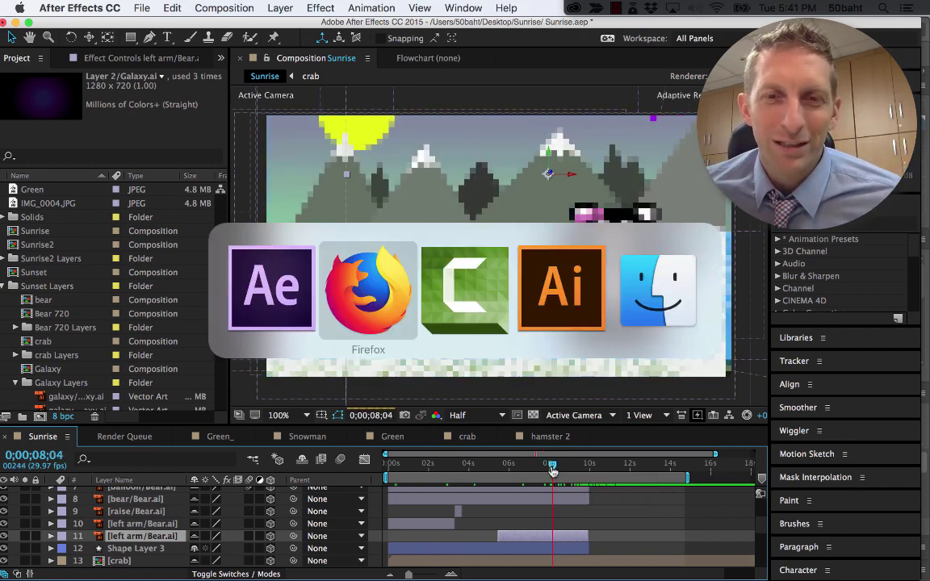
{"action": "key", "text": "super+Tab"}
{"action": "key", "text": "super+Tab"}
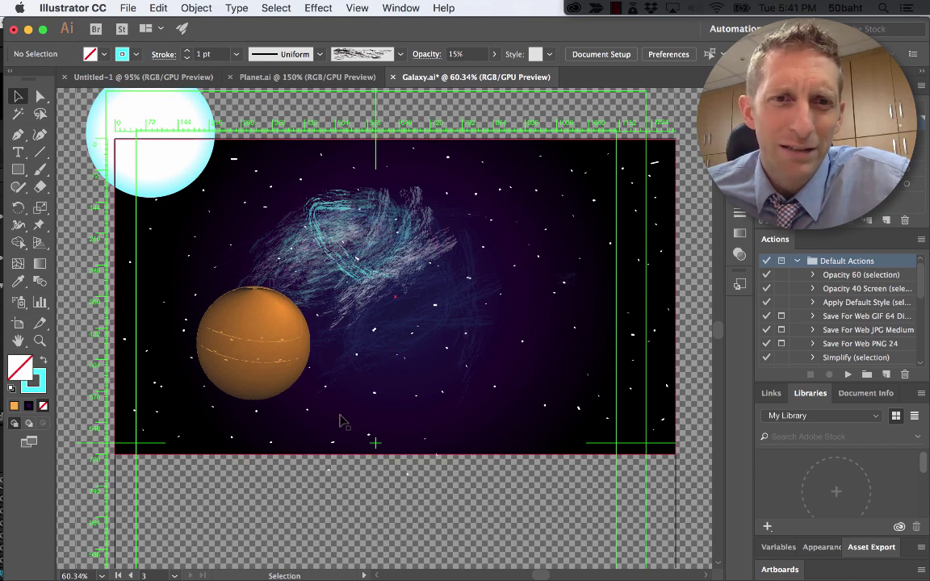
Select the dark galaxy background rectangle and stretch its lower edge well down past the last stars.
{"action": "scroll", "coordinate": [255, 440], "scroll_direction": "down", "scroll_amount": 5}
{"action": "scroll", "coordinate": [261, 442], "scroll_direction": "up", "scroll_amount": 3}
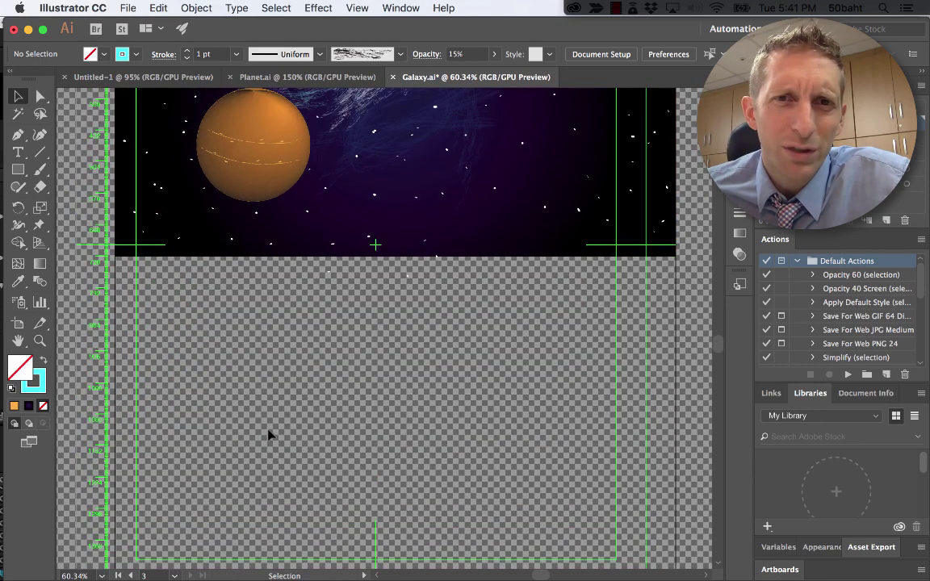
{"action": "scroll", "coordinate": [280, 407], "scroll_direction": "up", "scroll_amount": 1}
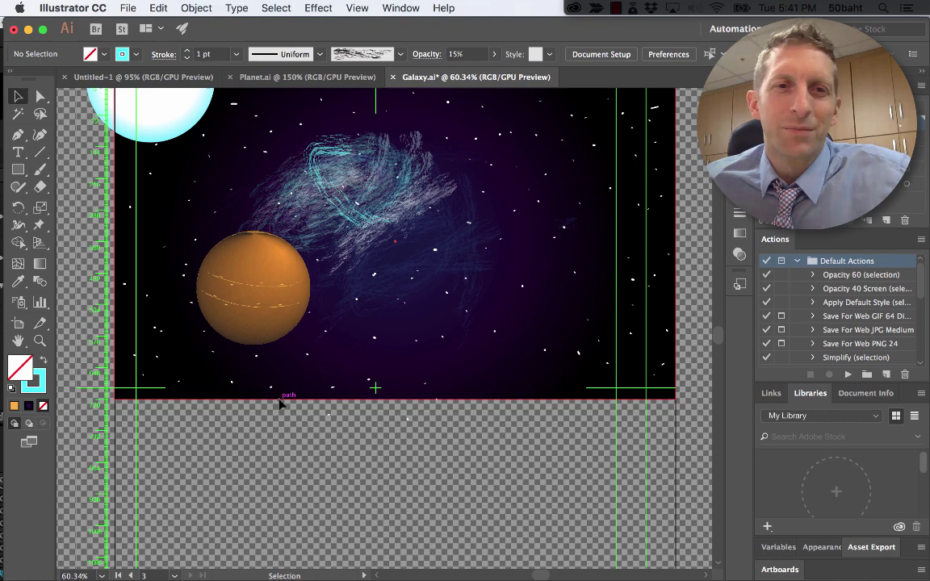
{"action": "scroll", "coordinate": [359, 364], "scroll_direction": "up", "scroll_amount": 2}
{"action": "left_click", "coordinate": [370, 359]}
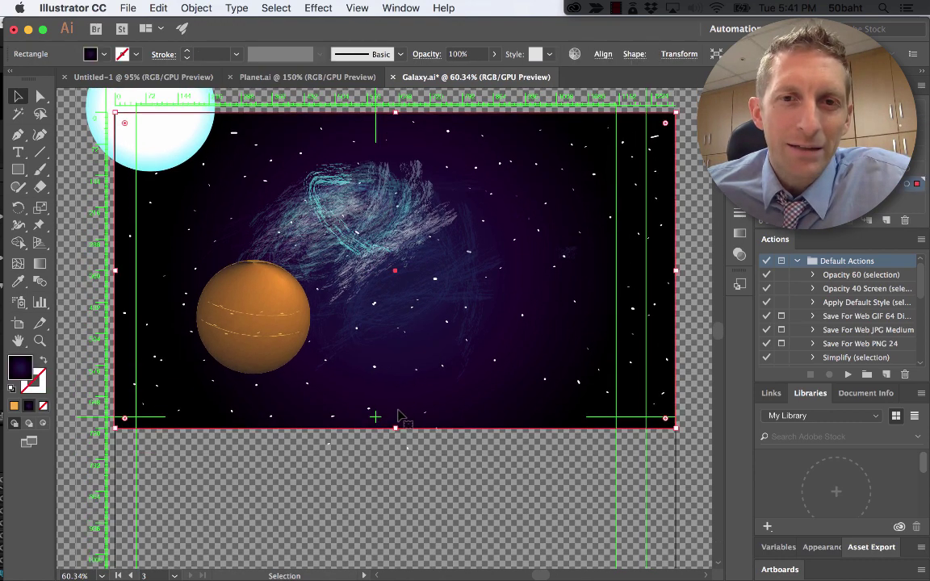
{"action": "scroll", "coordinate": [395, 364], "scroll_direction": "down", "scroll_amount": 4}
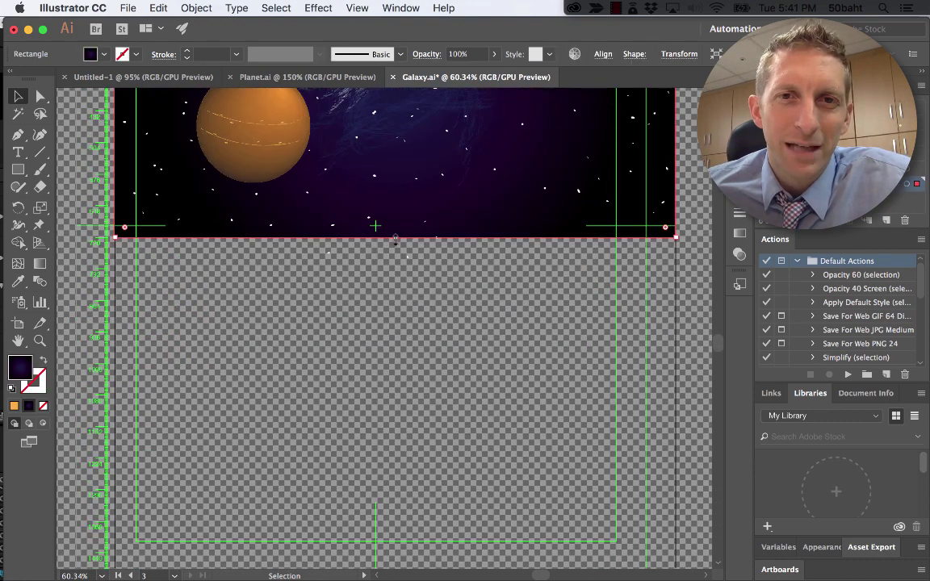
{"action": "left_click_drag", "start_coordinate": [396, 238], "coordinate": [380, 482]}
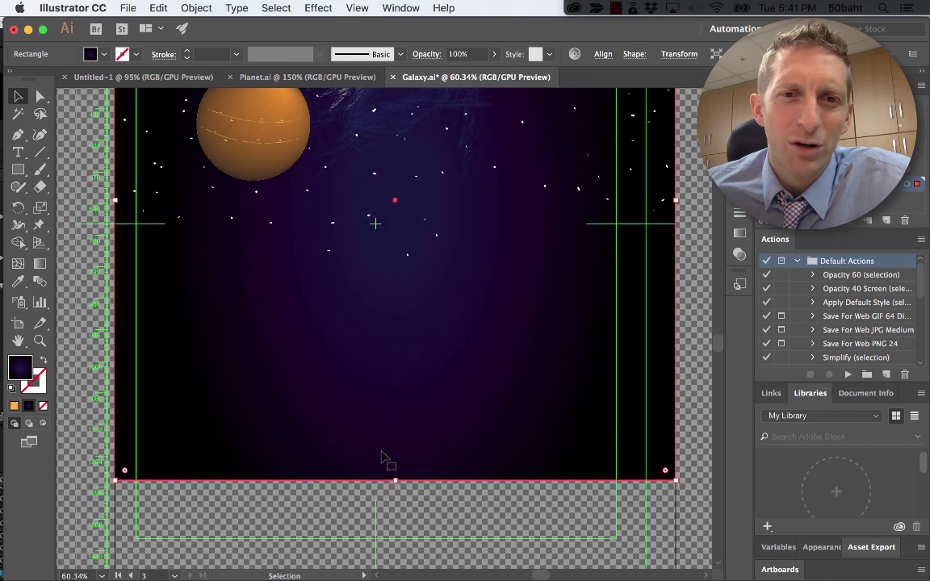
{"action": "scroll", "coordinate": [388, 440], "scroll_direction": "down", "scroll_amount": 2}
{"action": "left_click_drag", "start_coordinate": [395, 375], "coordinate": [395, 405]}
{"action": "key", "text": "super+z"}
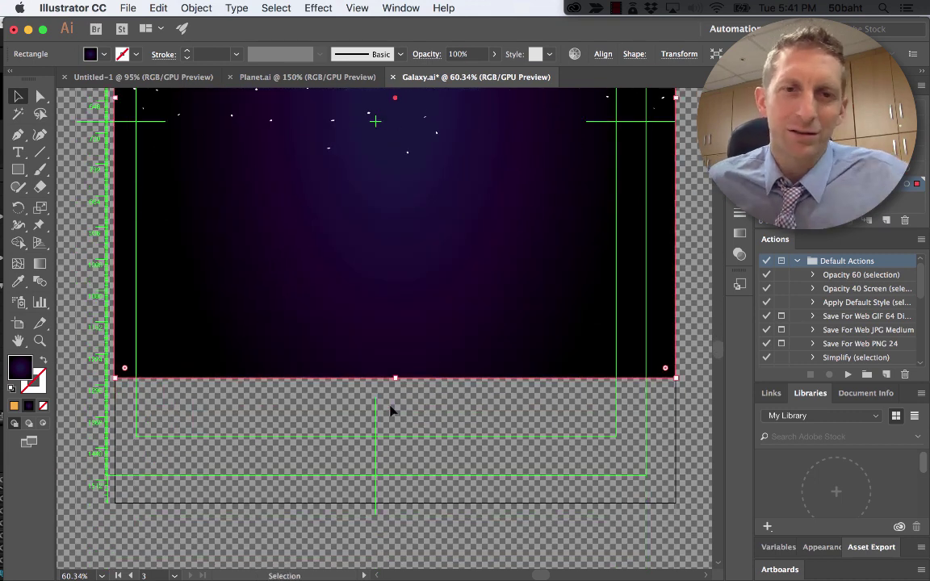
Move the Sunrise composition to 0;00;09;22 in After Effects, and stretch the galaxy background rectangle in Illustrator down to Artboard 3's lower edge.
{"action": "key", "text": "super+Tab"}
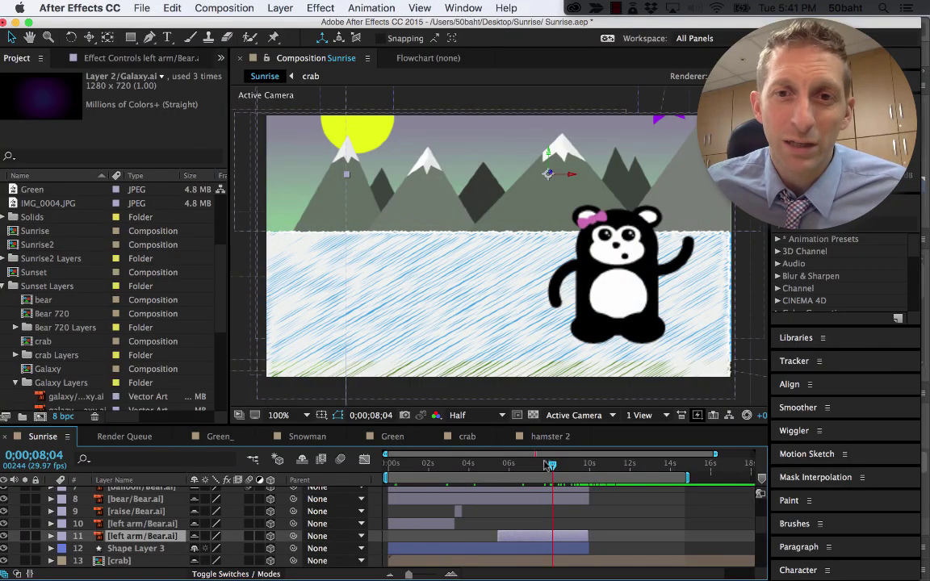
{"action": "left_click_drag", "start_coordinate": [552, 466], "coordinate": [585, 468]}
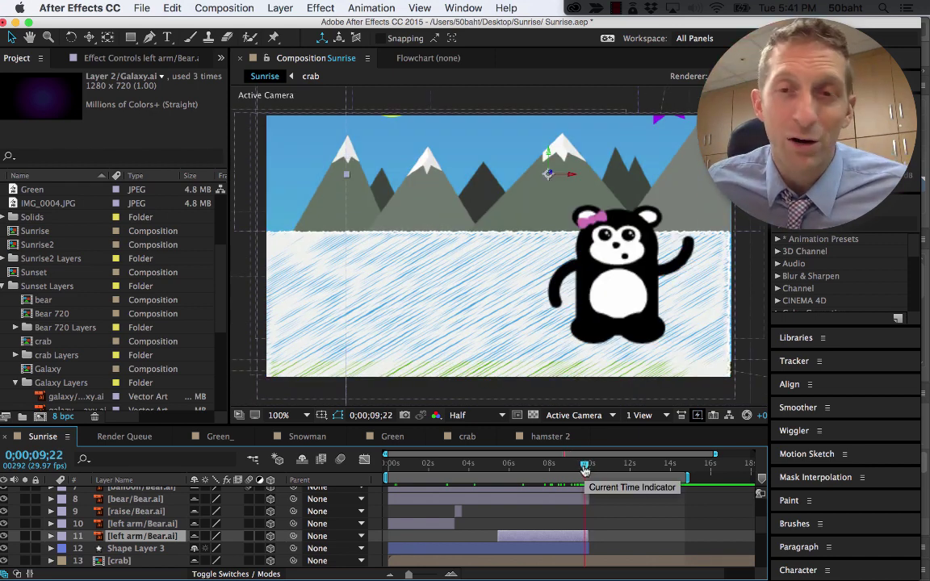
{"action": "key", "text": "super+Tab"}
{"action": "left_click_drag", "start_coordinate": [394, 379], "coordinate": [395, 505]}
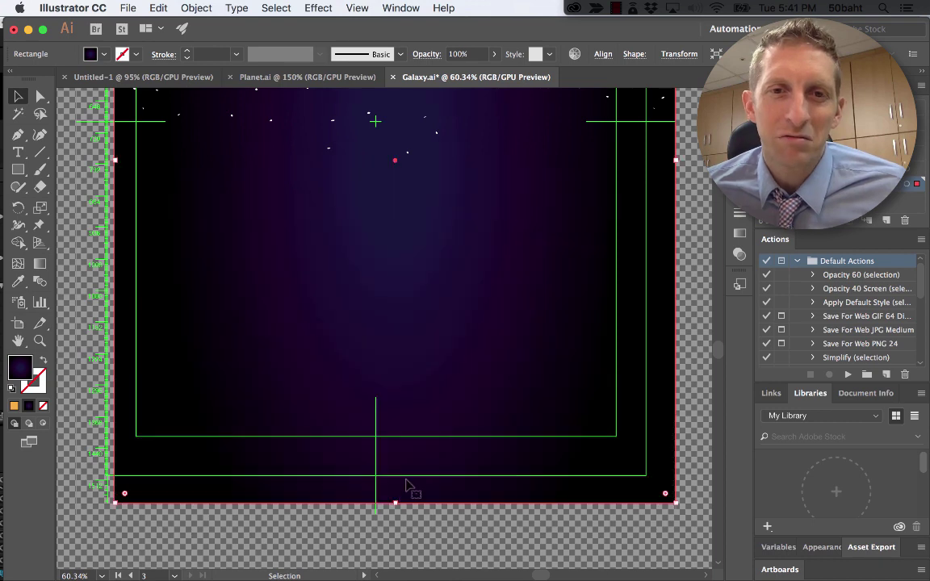
Enlarge Artboard 3 to about 1356 × 1739 px by extending its upper-left corner outward around the glowing white circle.
{"action": "scroll", "coordinate": [406, 453], "scroll_direction": "up", "scroll_amount": 6}
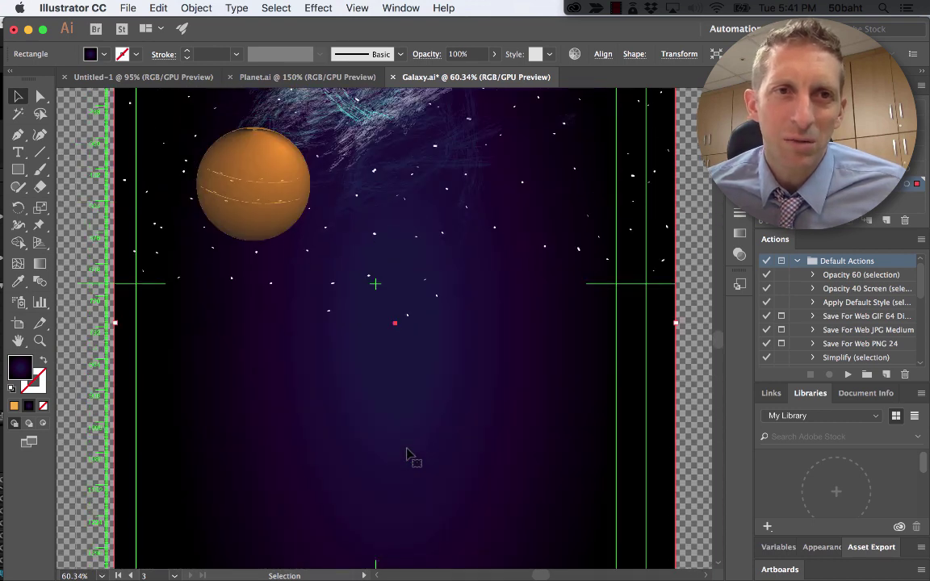
{"action": "scroll", "coordinate": [406, 454], "scroll_direction": "up", "scroll_amount": 3}
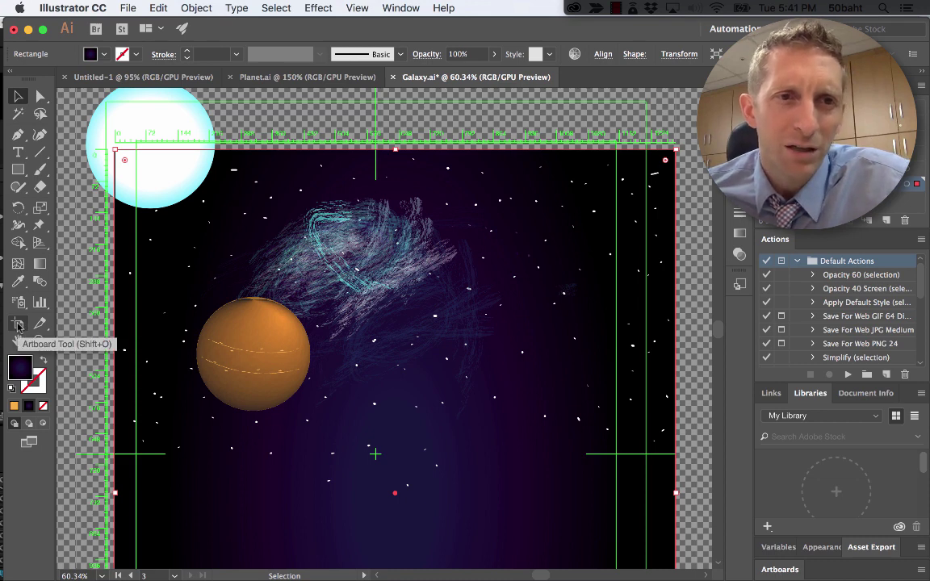
{"action": "double_click", "coordinate": [18, 325]}
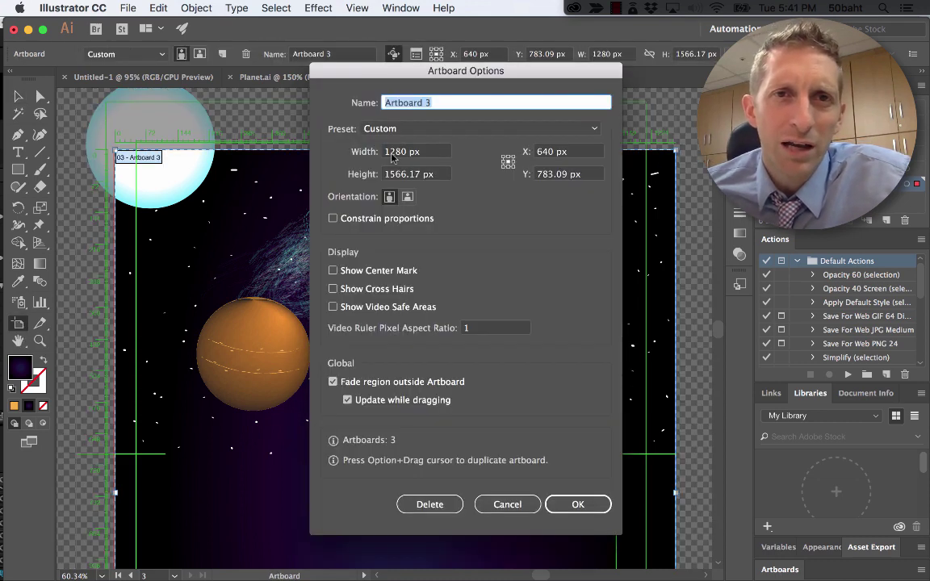
{"action": "key", "text": "Return"}
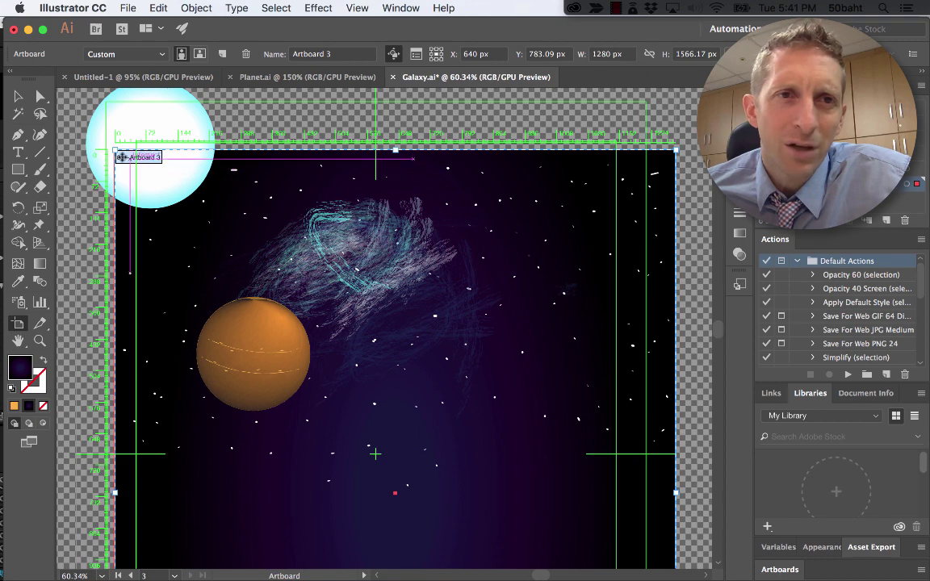
{"action": "left_click_drag", "start_coordinate": [112, 147], "coordinate": [82, 129]}
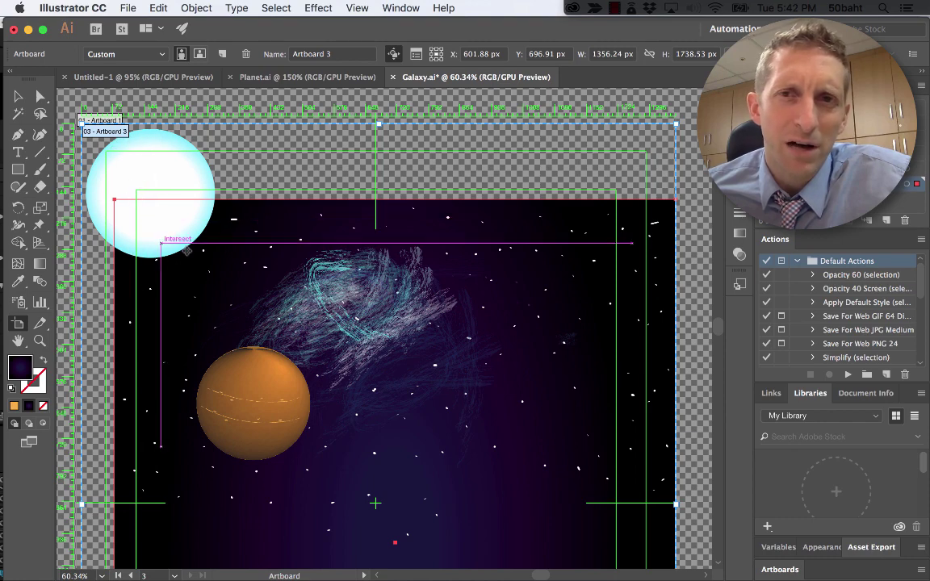
Examine the enlarged artboard and how far the galaxy background covers it, from its lower edge to its upper edge.
{"action": "scroll", "coordinate": [202, 269], "scroll_direction": "down", "scroll_amount": 10}
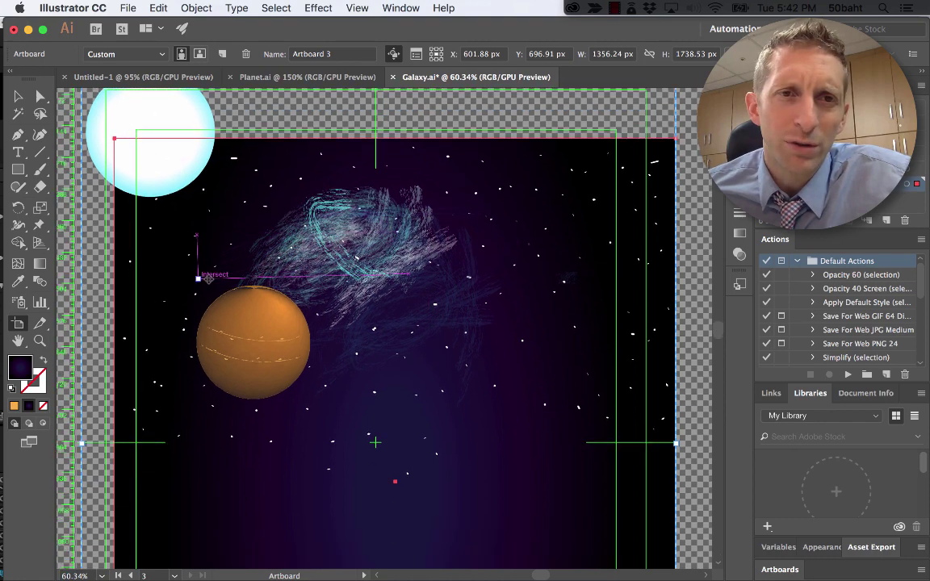
{"action": "scroll", "coordinate": [280, 327], "scroll_direction": "down", "scroll_amount": 15}
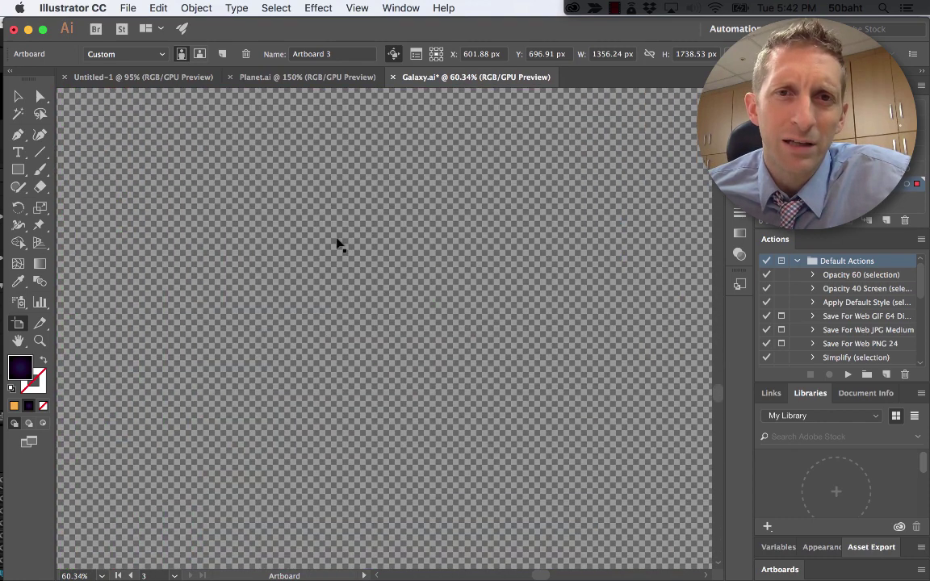
{"action": "scroll", "coordinate": [334, 231], "scroll_direction": "up", "scroll_amount": 15}
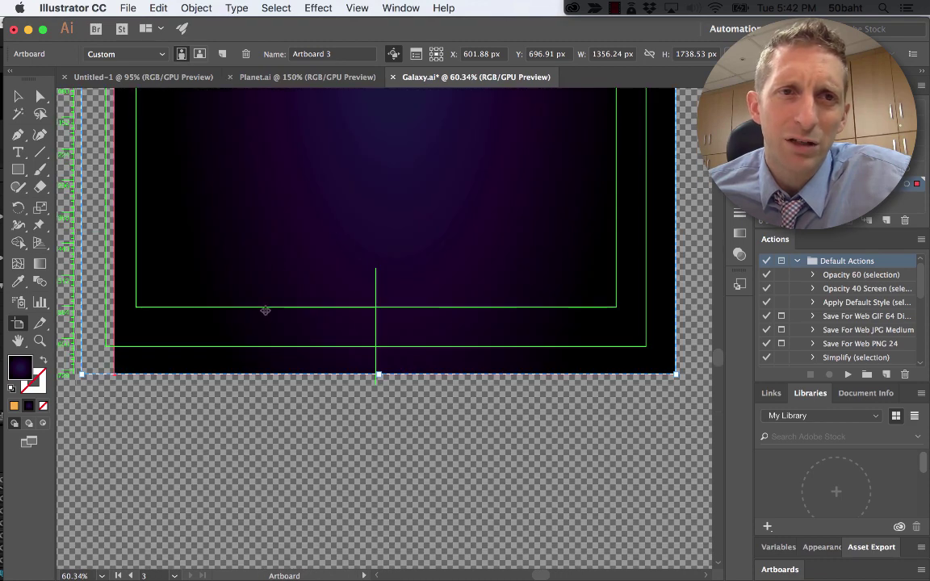
{"action": "scroll", "coordinate": [263, 319], "scroll_direction": "up", "scroll_amount": 12}
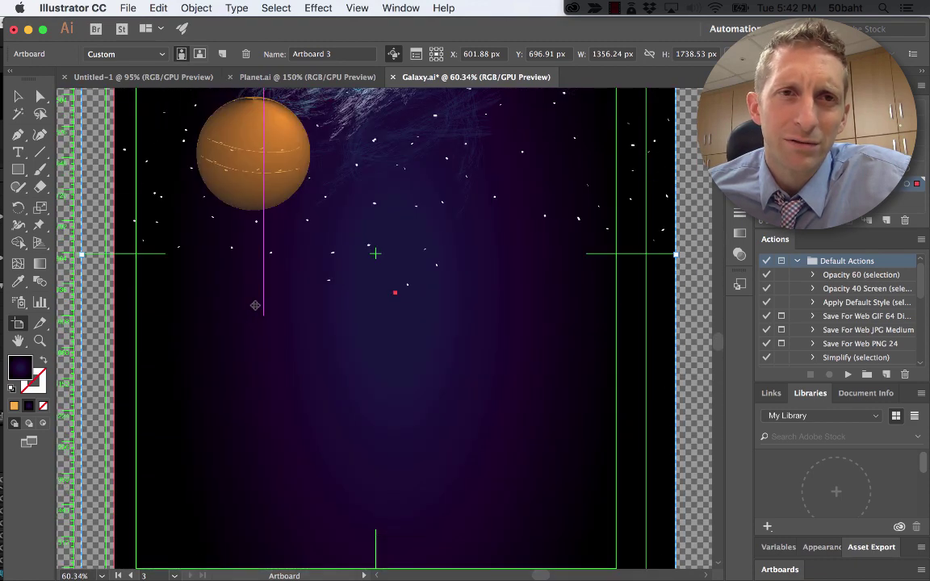
{"action": "scroll", "coordinate": [255, 306], "scroll_direction": "up", "scroll_amount": 20}
{"action": "scroll", "coordinate": [250, 311], "scroll_direction": "down", "scroll_amount": 4}
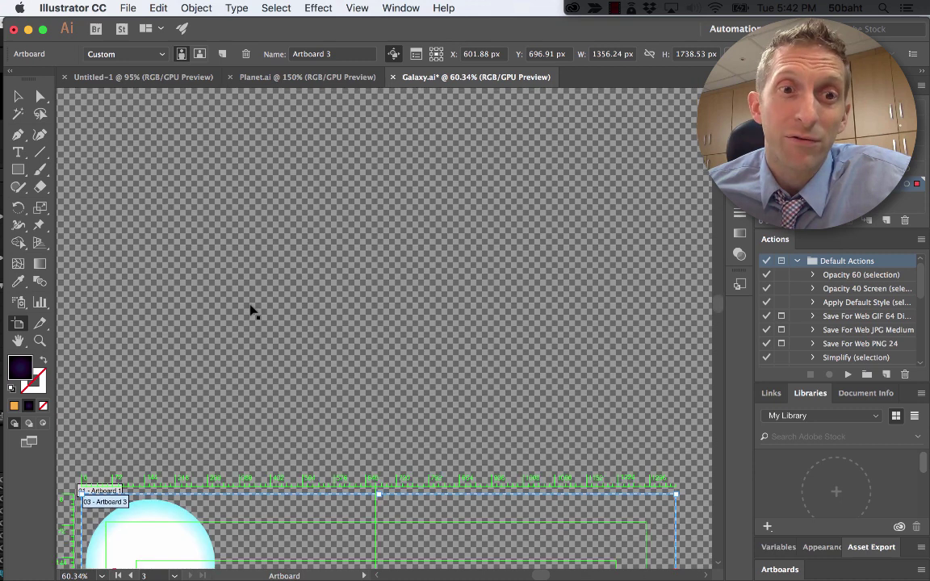
{"action": "scroll", "coordinate": [251, 310], "scroll_direction": "down", "scroll_amount": 8}
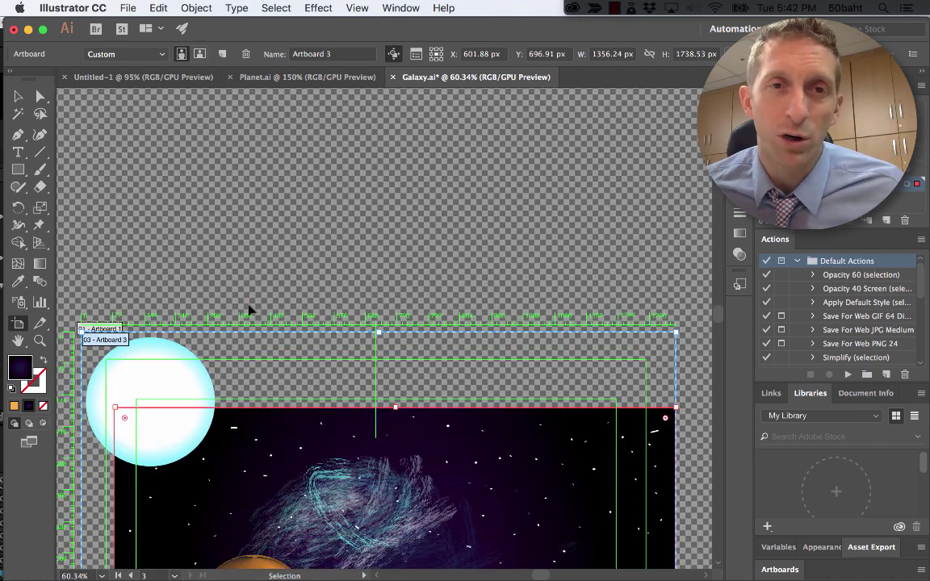
Switch to After Effects, collapse the Blue Sky layer's properties in the Sunrise composition and reveal only its Scale.
{"action": "key", "text": "super+Tab"}
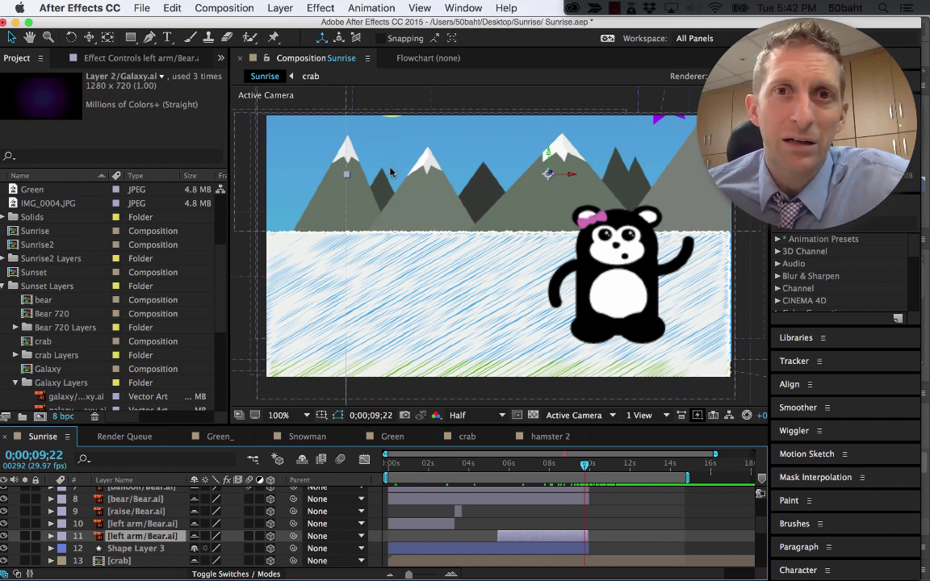
{"action": "scroll", "coordinate": [165, 537], "scroll_direction": "down", "scroll_amount": 8}
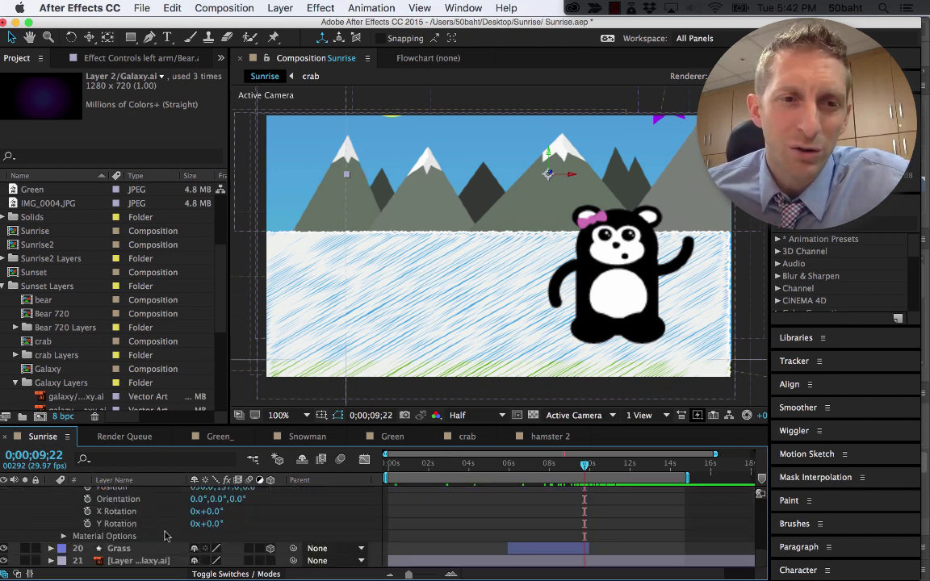
{"action": "scroll", "coordinate": [159, 534], "scroll_direction": "up", "scroll_amount": 2}
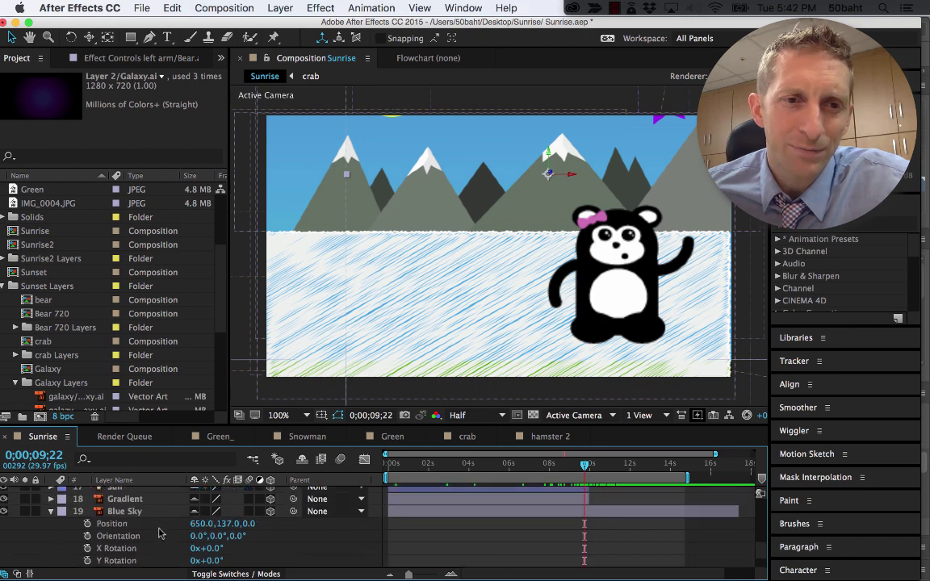
{"action": "left_click", "coordinate": [101, 513]}
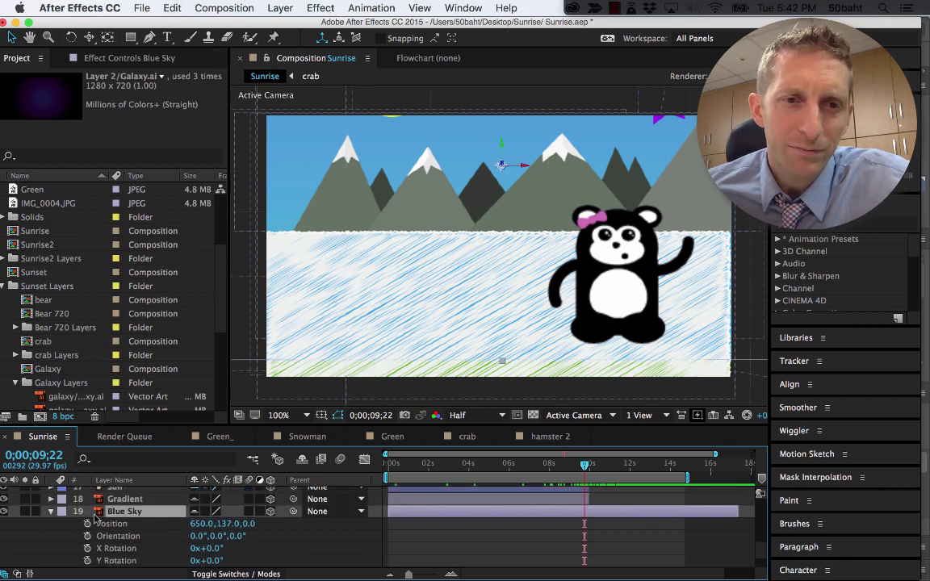
{"action": "left_click", "coordinate": [51, 514]}
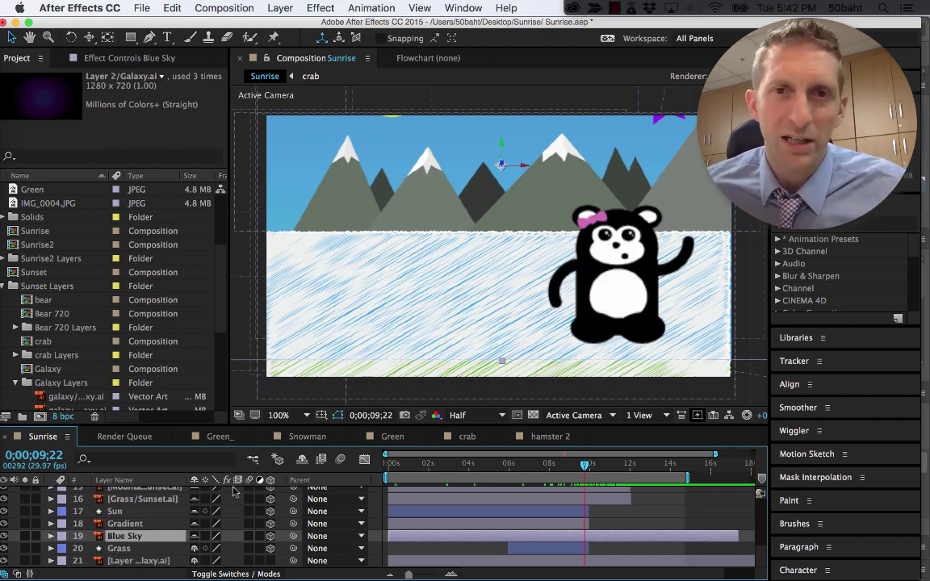
{"action": "key", "text": "s"}
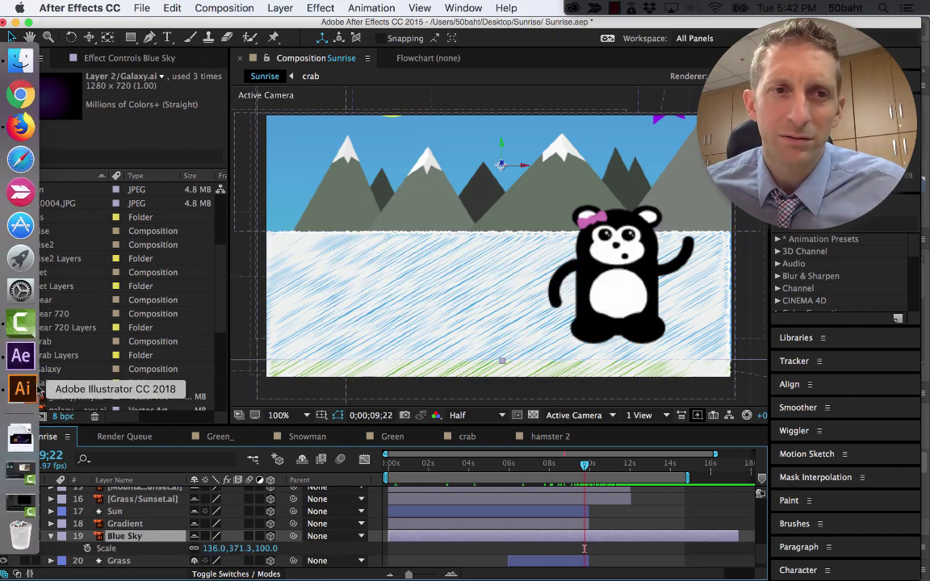
Save Galaxy.ai in Illustrator and return to After Effects.
{"action": "left_click", "coordinate": [18, 386]}
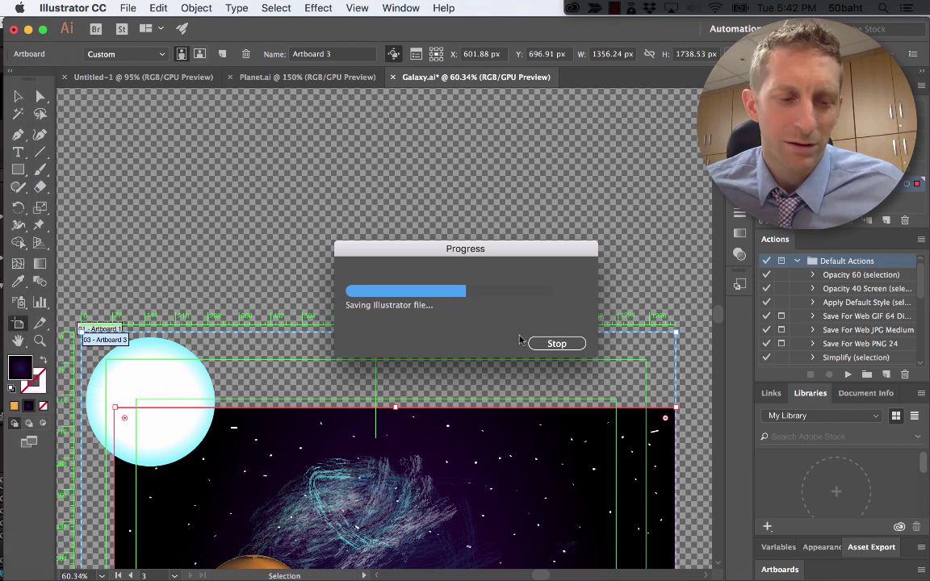
{"action": "key", "text": "super+Tab"}
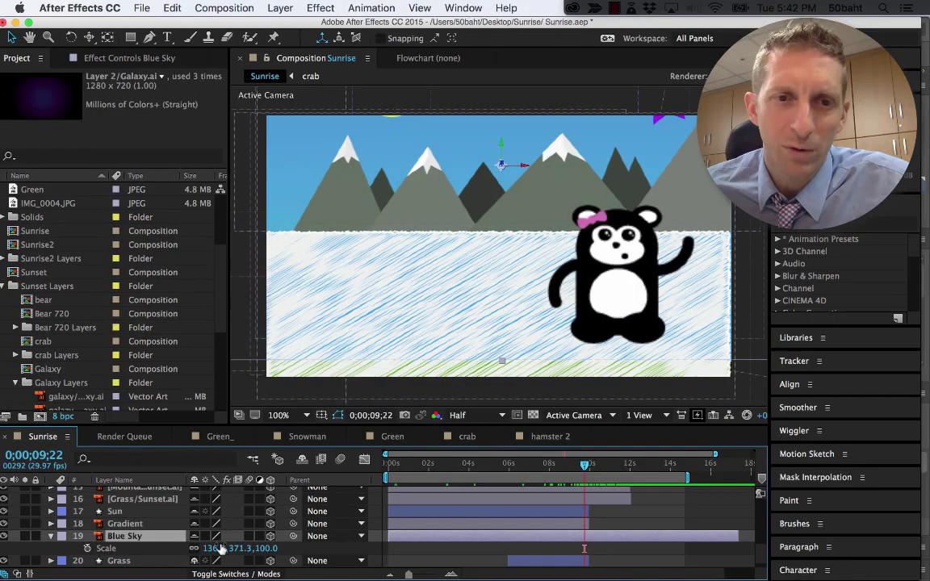
Scale the Blue Sky layer up proportionally to 178.9, 488.3, 131.5 so it extends well beyond the frame.
{"action": "left_click_drag", "start_coordinate": [214, 549], "coordinate": [223, 552]}
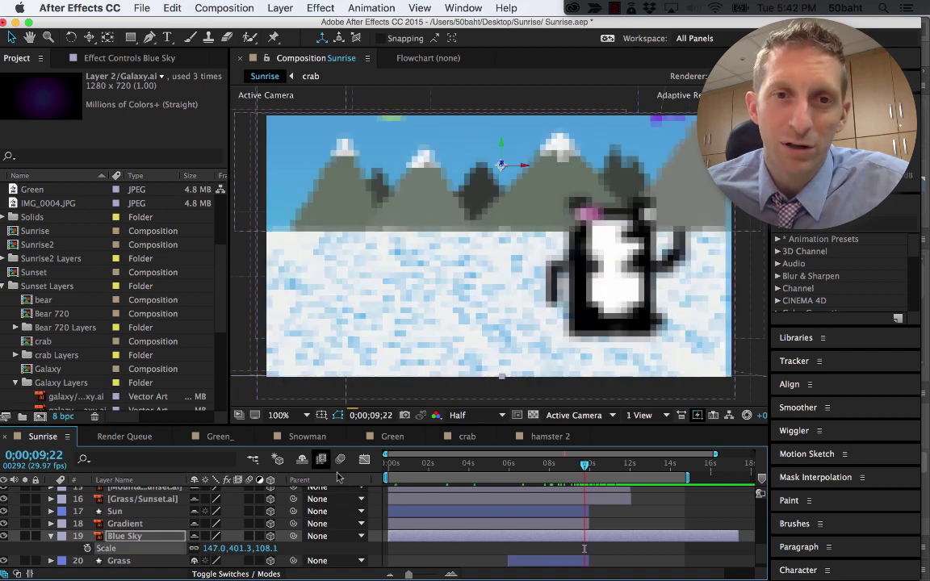
{"action": "left_click", "coordinate": [308, 416]}
{"action": "left_click", "coordinate": [290, 441]}
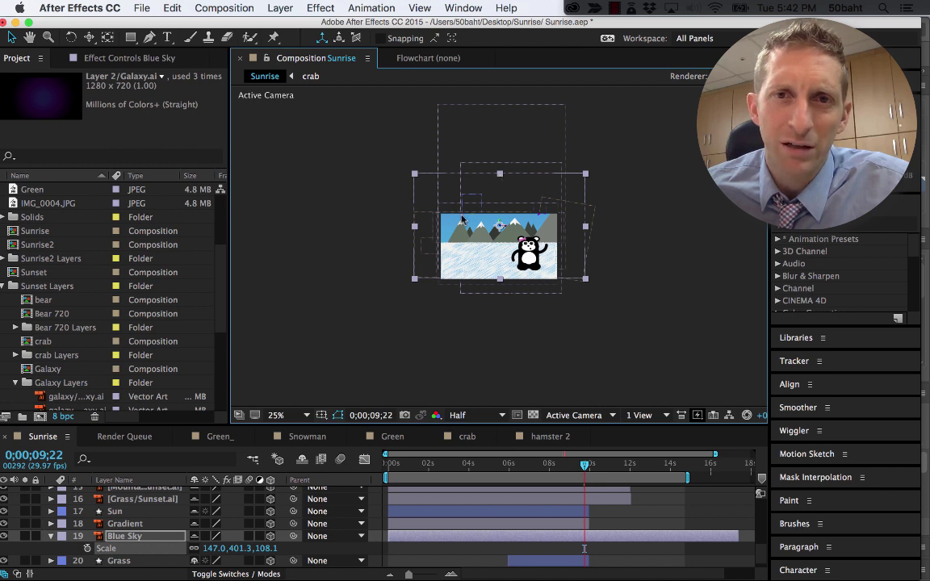
{"action": "left_click_drag", "start_coordinate": [261, 552], "coordinate": [239, 554]}
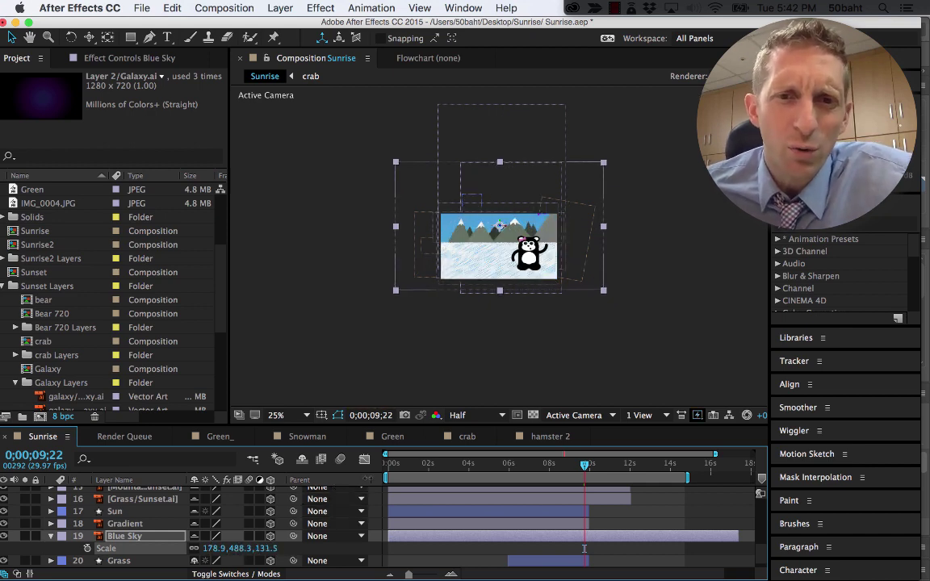
{"action": "left_click", "coordinate": [305, 415]}
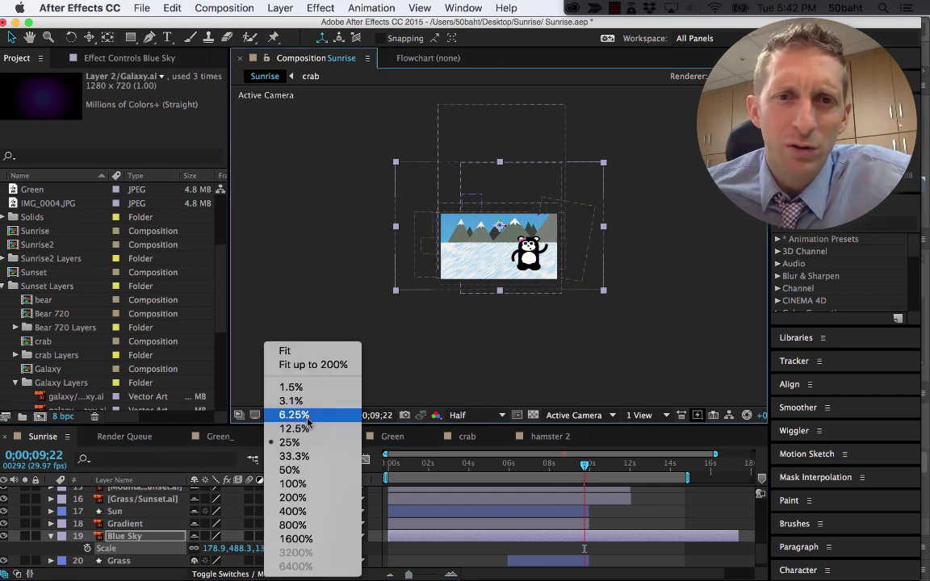
{"action": "left_click", "coordinate": [474, 366]}
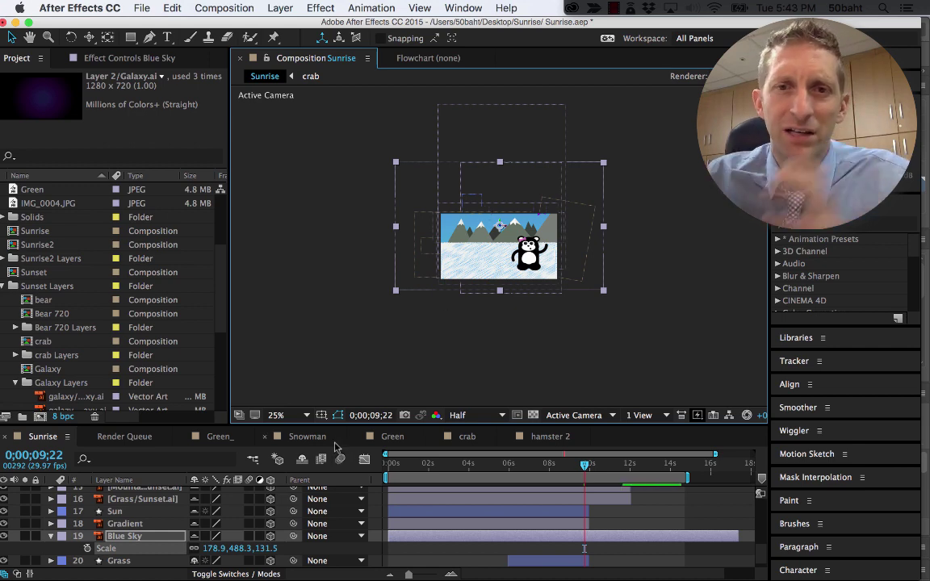
Delete the existing Camera 1 layer from the Sunrise composition.
{"action": "left_click", "coordinate": [279, 417]}
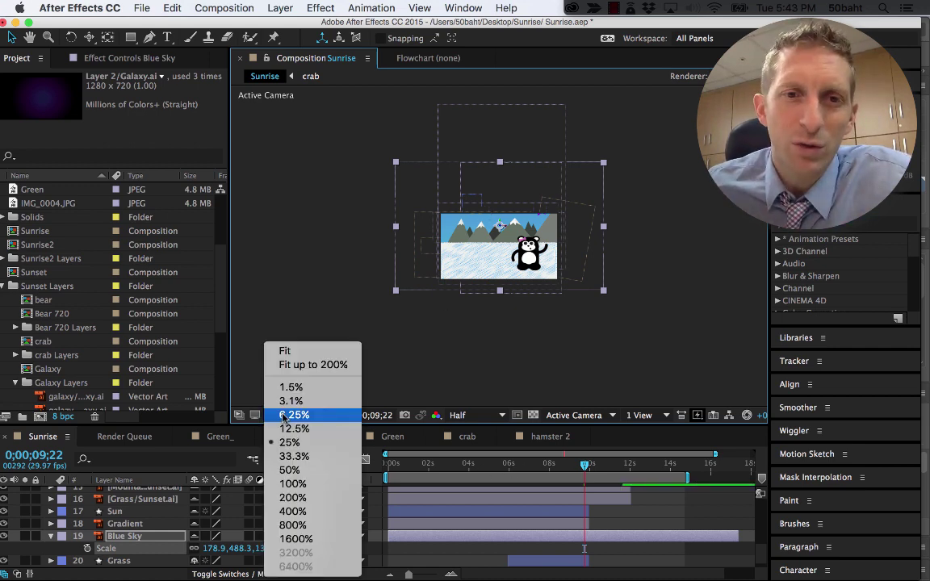
{"action": "left_click", "coordinate": [294, 485]}
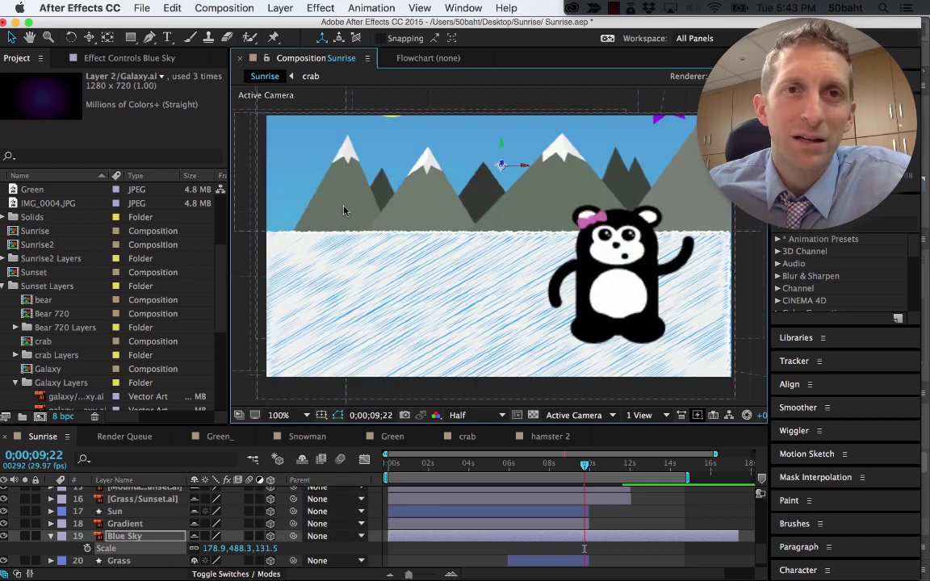
{"action": "scroll", "coordinate": [162, 517], "scroll_direction": "up", "scroll_amount": 5}
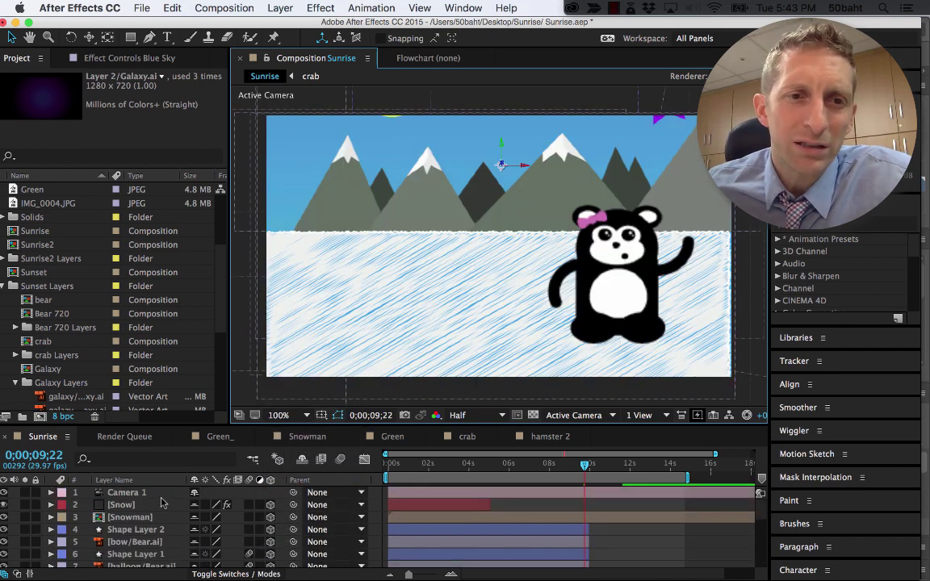
{"action": "left_click", "coordinate": [144, 494]}
{"action": "key", "text": "Delete"}
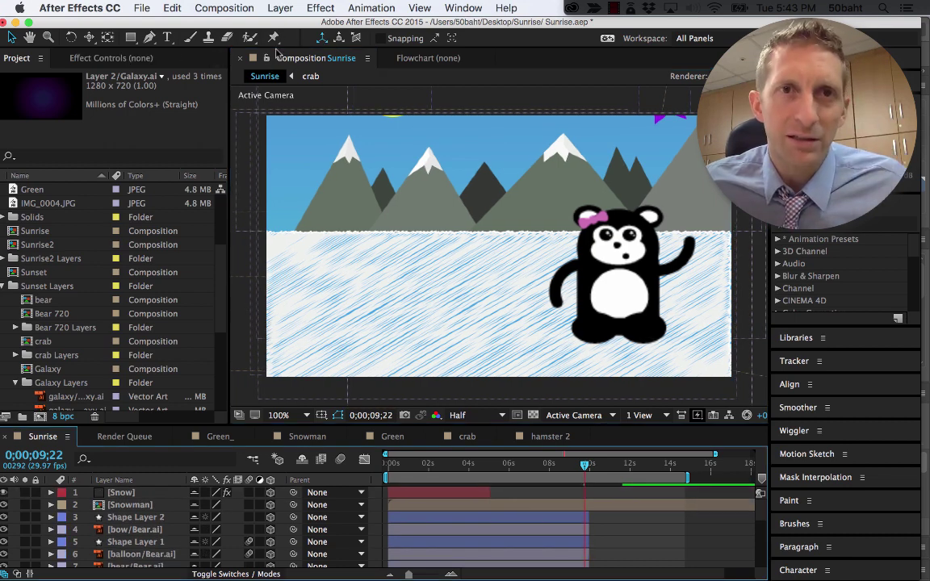
Create a two-node camera with the 50mm preset and name it Vertical Outer Space.
{"action": "left_click", "coordinate": [292, 8]}
{"action": "mouse_move", "coordinate": [279, 26]}
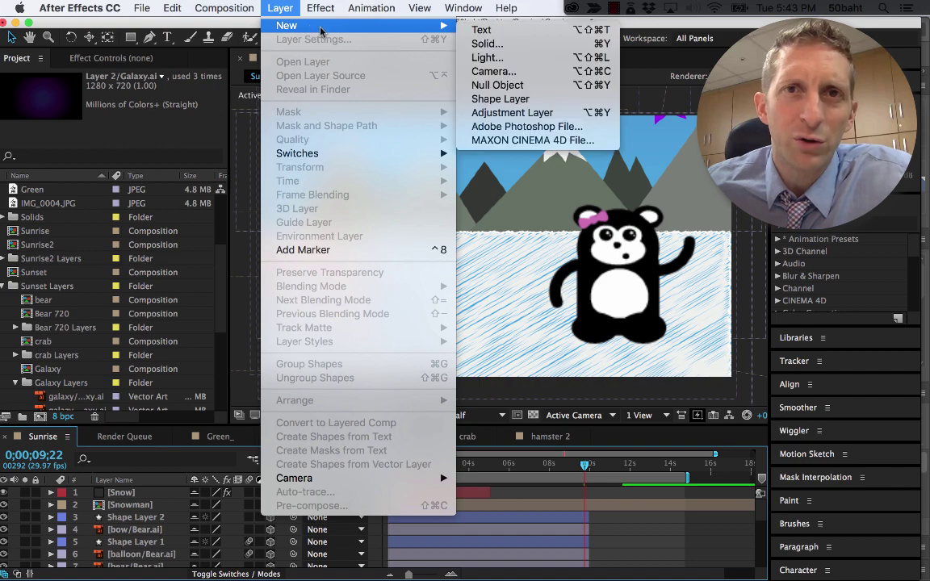
{"action": "left_click", "coordinate": [489, 71]}
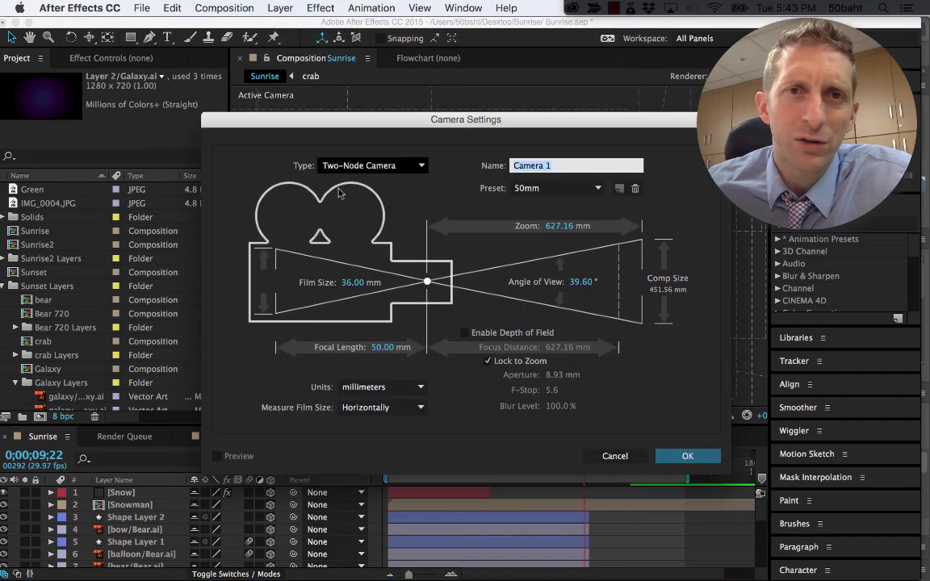
{"action": "left_click", "coordinate": [372, 171]}
{"action": "left_click", "coordinate": [337, 193]}
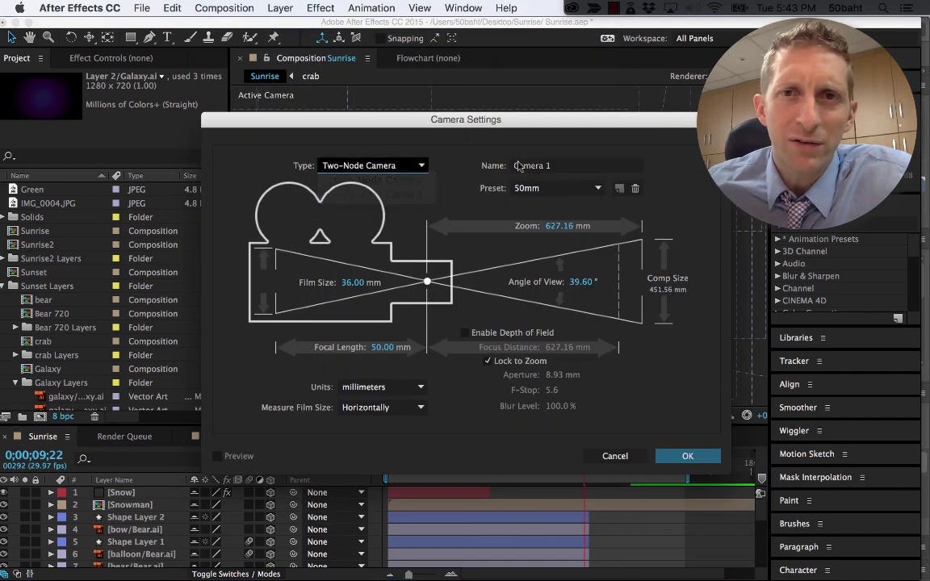
{"action": "left_click", "coordinate": [561, 167]}
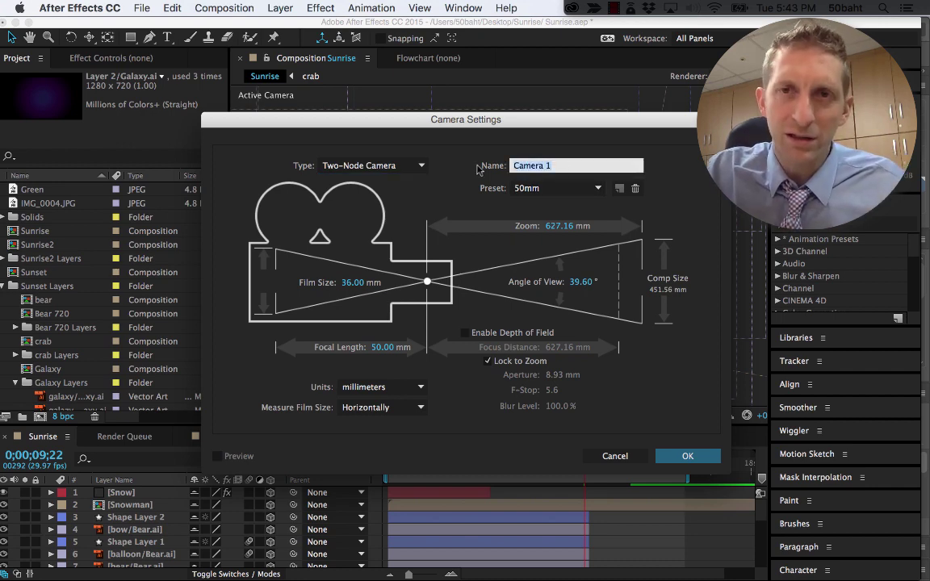
{"action": "type", "text": "Vertical"}
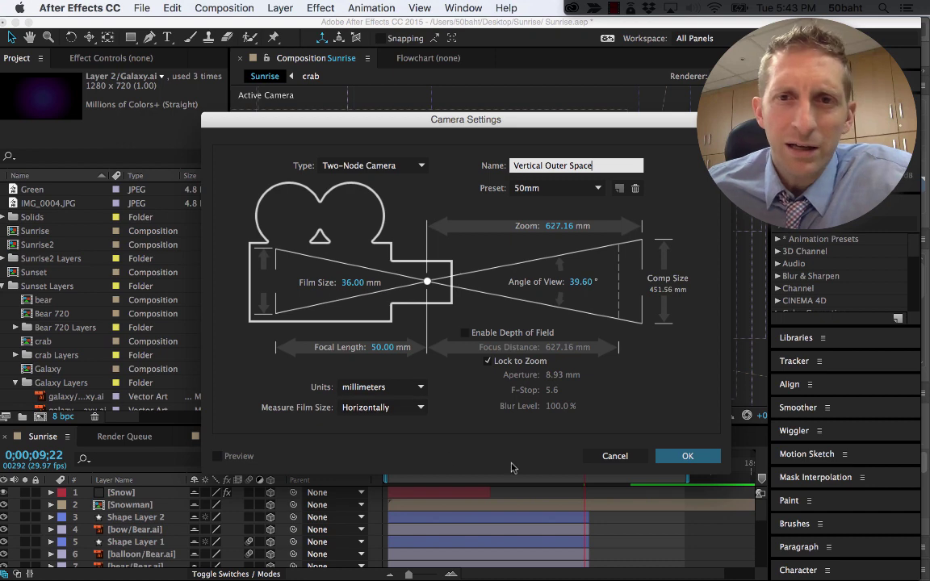
{"action": "left_click", "coordinate": [685, 455]}
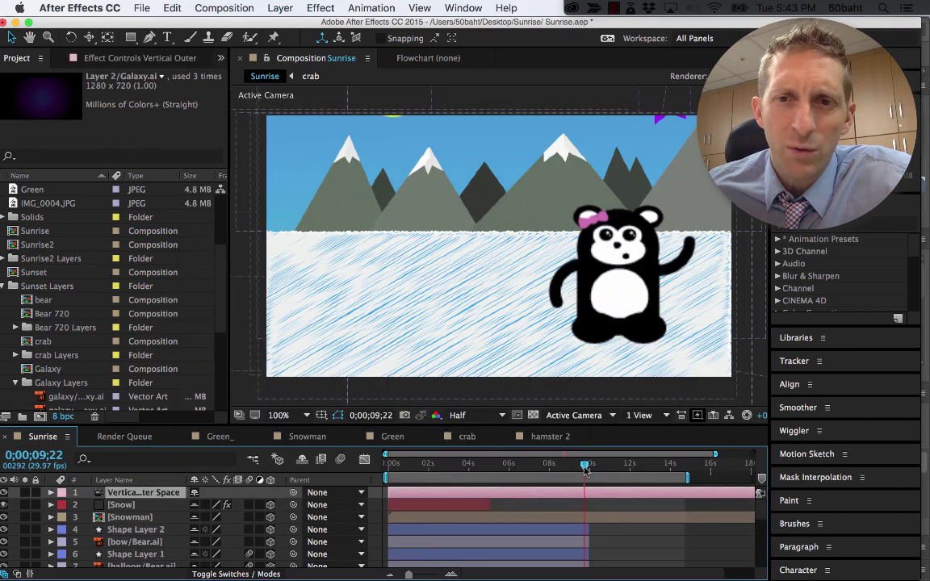
Move to 0;00;09;25, check the 3D switches through the layer stack and make the Snowman layer 3D.
{"action": "left_click_drag", "start_coordinate": [587, 469], "coordinate": [587, 470]}
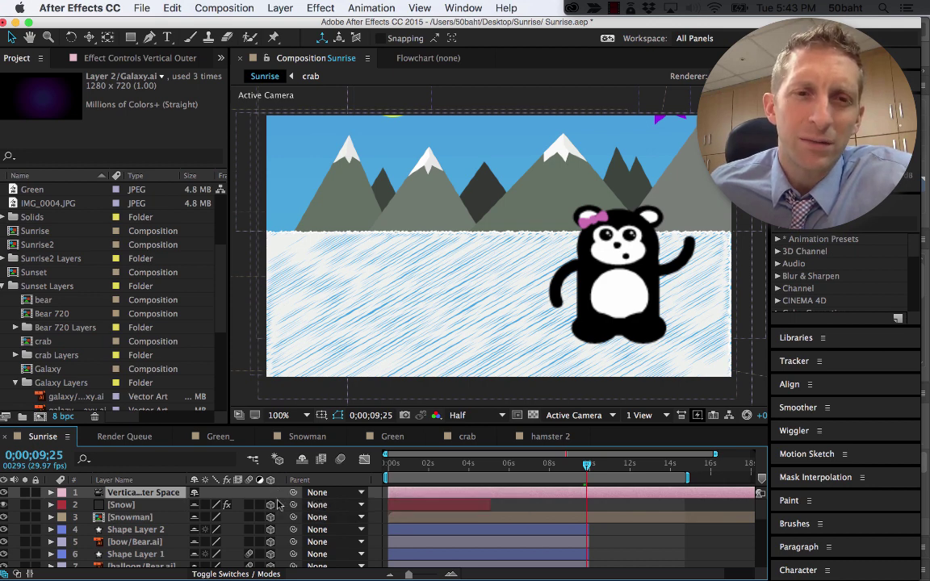
{"action": "scroll", "coordinate": [276, 516], "scroll_direction": "down", "scroll_amount": 2}
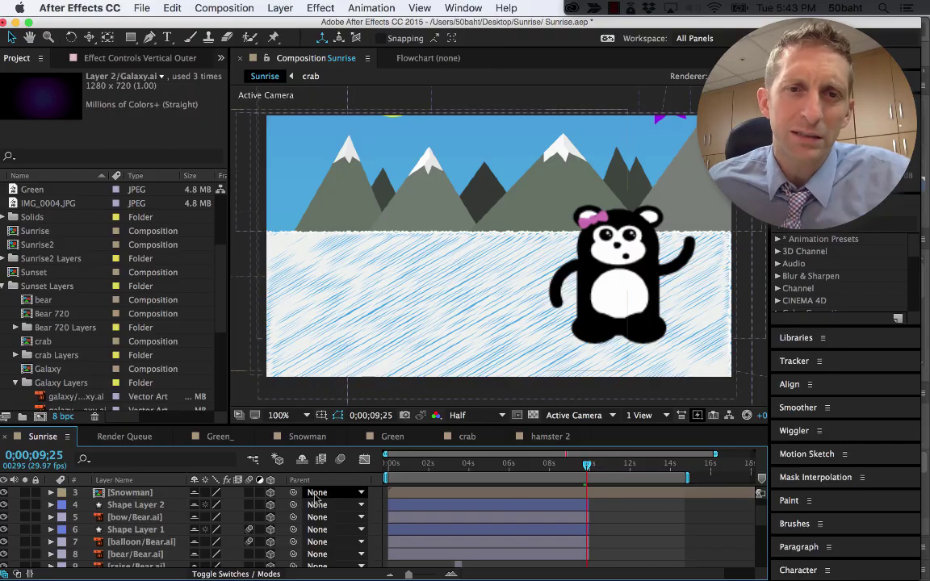
{"action": "scroll", "coordinate": [272, 525], "scroll_direction": "down", "scroll_amount": 5}
{"action": "key", "text": "s"}
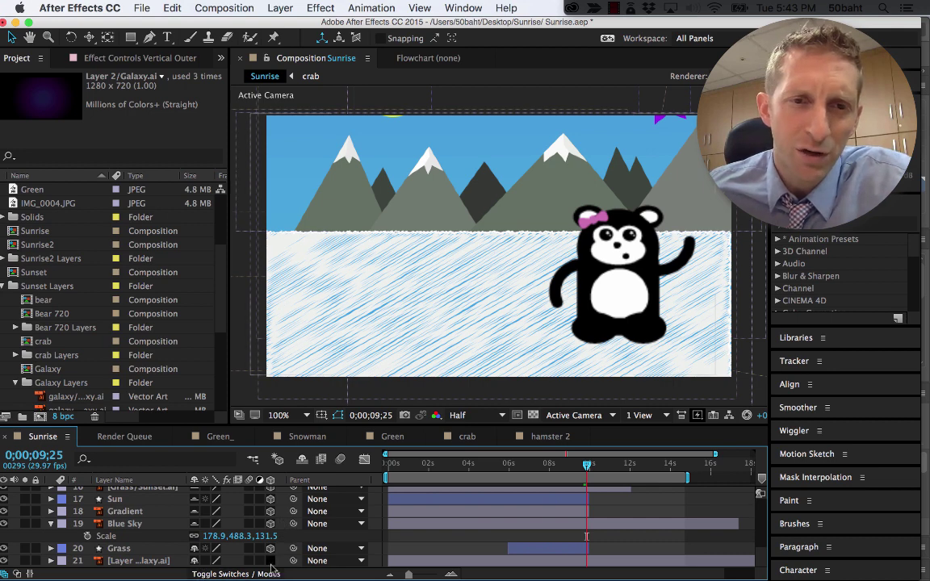
{"action": "scroll", "coordinate": [283, 505], "scroll_direction": "up", "scroll_amount": 6}
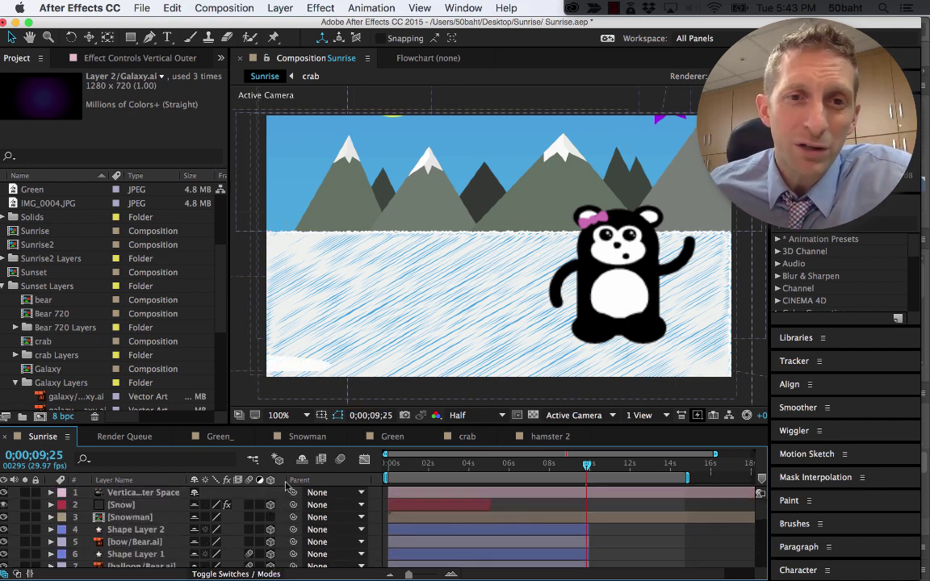
{"action": "left_click", "coordinate": [300, 458]}
{"action": "left_click", "coordinate": [301, 459]}
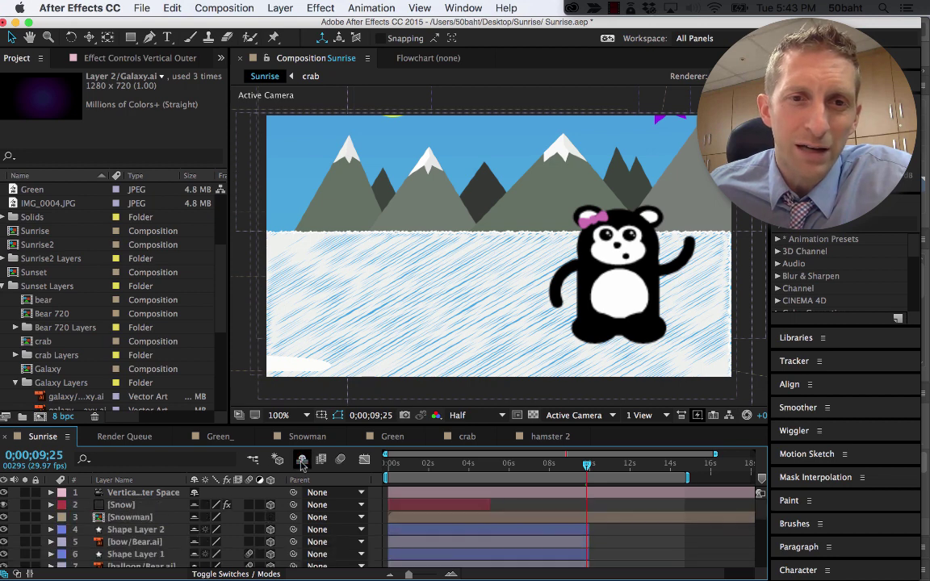
{"action": "left_click", "coordinate": [270, 517]}
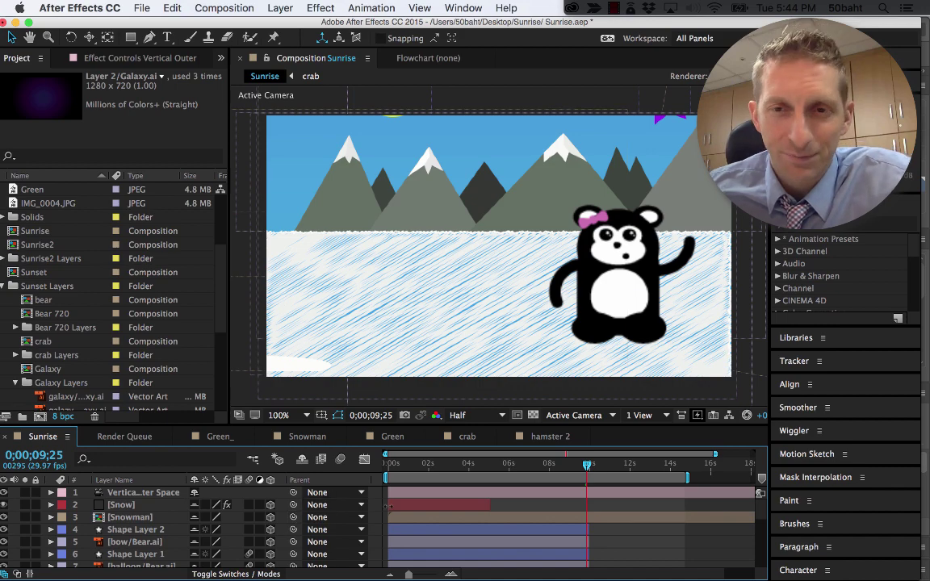
Move to 0;00;09;29 and reveal the Vertical Outer Space camera's Transform properties.
{"action": "left_click_drag", "start_coordinate": [588, 469], "coordinate": [590, 468]}
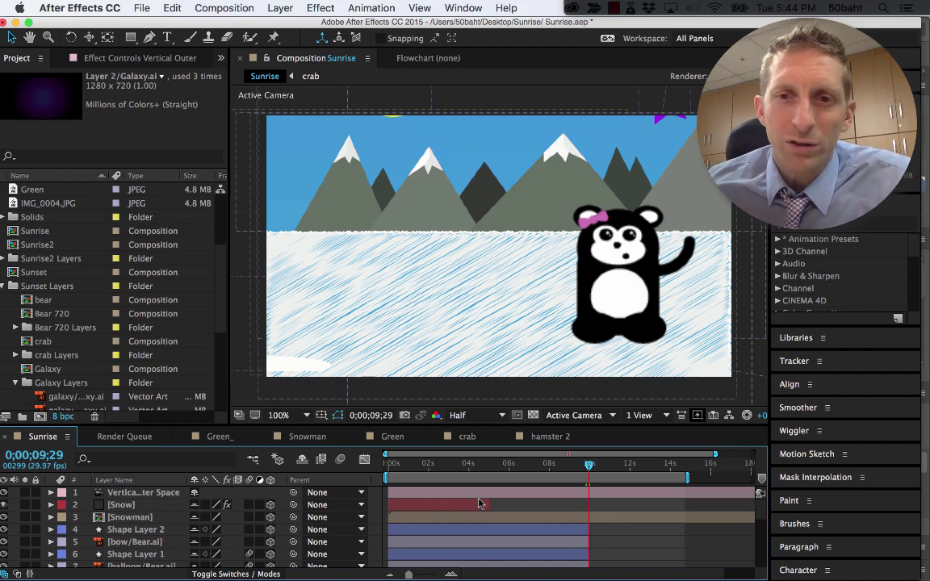
{"action": "left_click", "coordinate": [50, 493]}
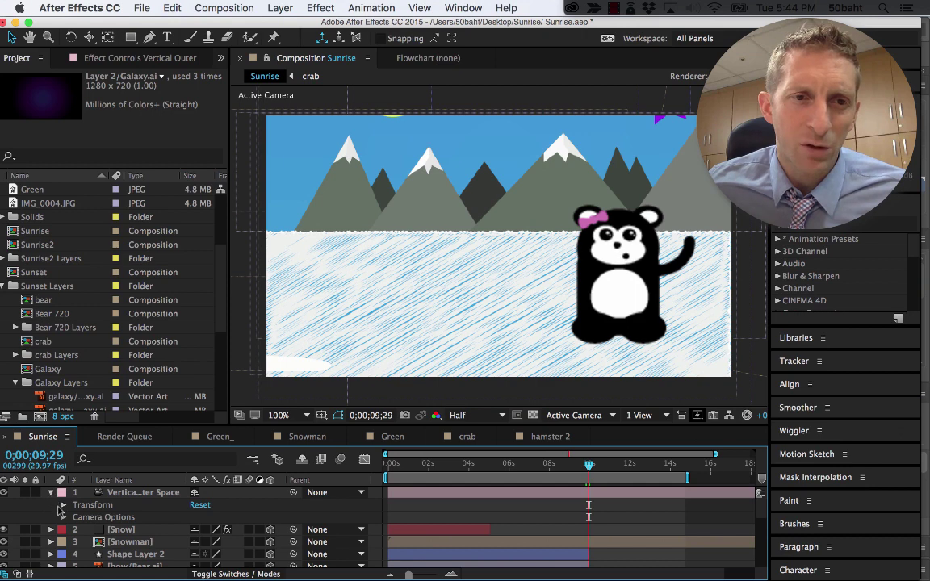
{"action": "left_click", "coordinate": [63, 505]}
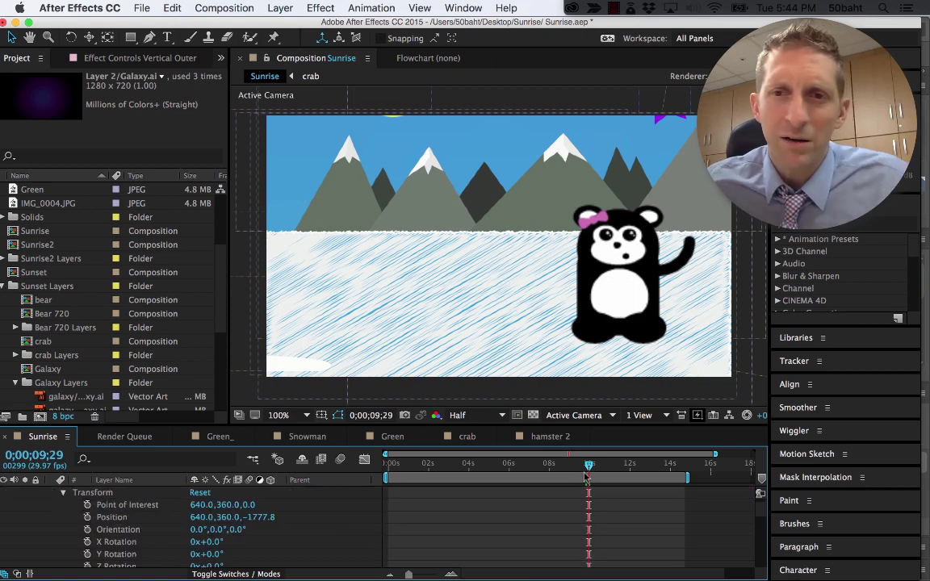
Set the Sunrise composition's duration to 0;00;15;00.
{"action": "mouse_move", "coordinate": [590, 468]}
{"action": "left_mouse_down"}
{"action": "mouse_move", "coordinate": [601, 468]}
{"action": "mouse_move", "coordinate": [592, 470]}
{"action": "left_mouse_up"}
{"action": "scroll", "coordinate": [565, 484], "scroll_direction": "right", "scroll_amount": 2}
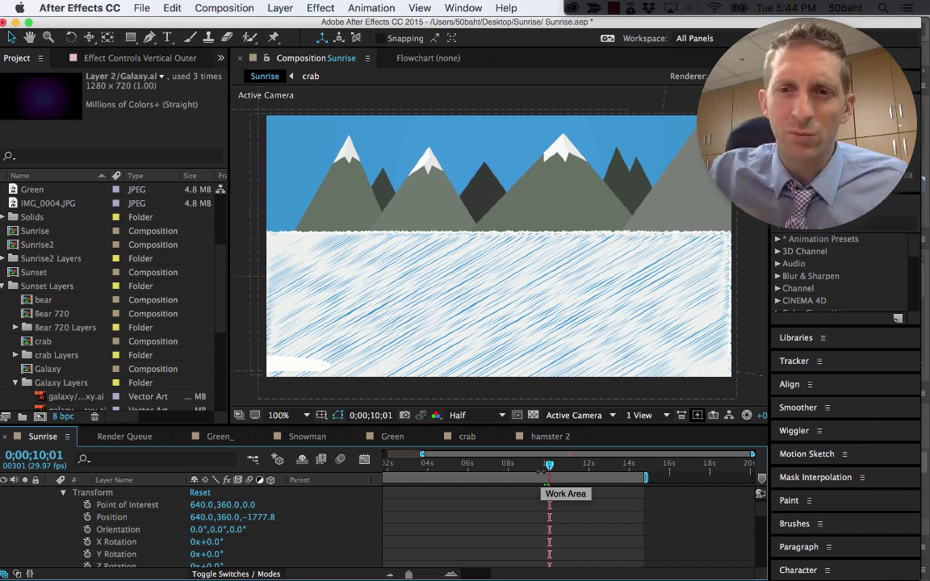
{"action": "key", "text": "super+k"}
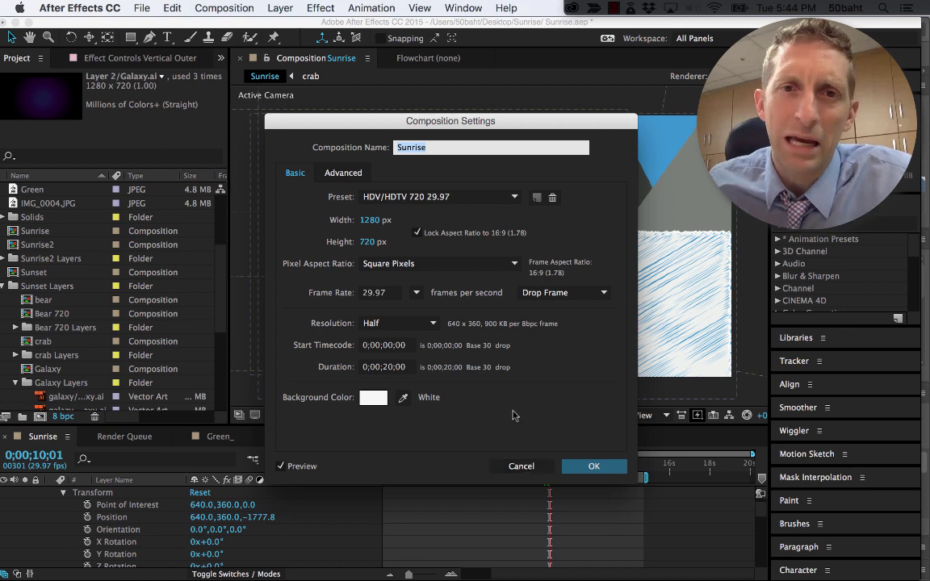
{"action": "left_click", "coordinate": [384, 367]}
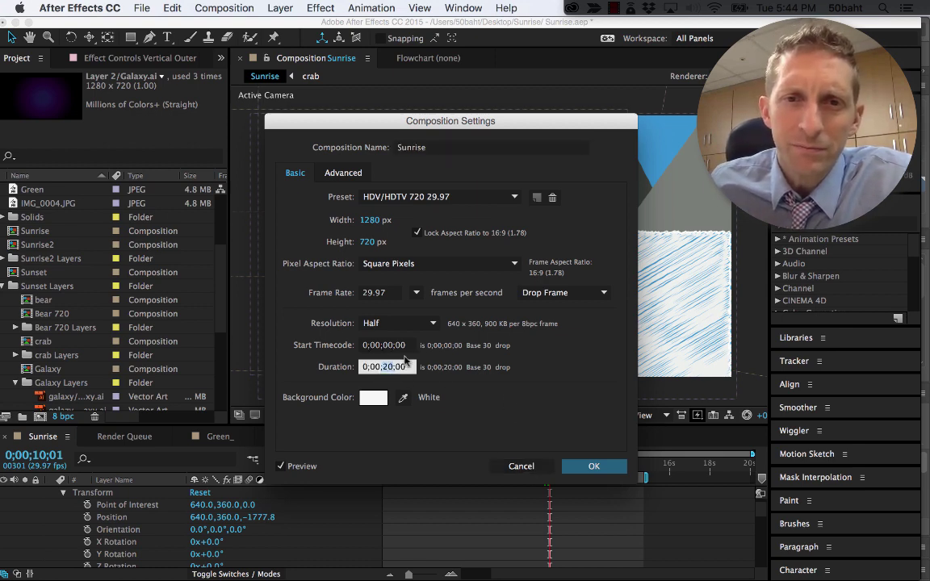
{"action": "type", "text": "15"}
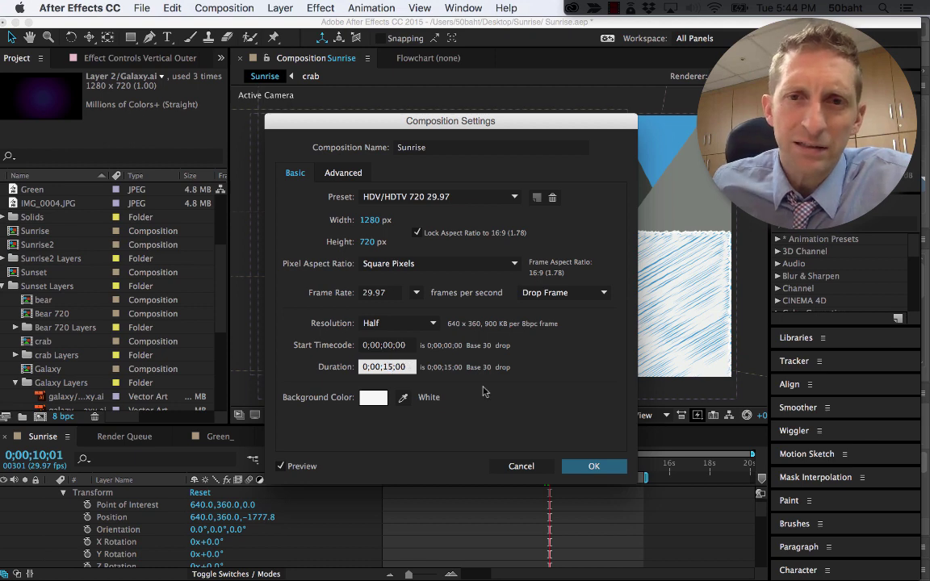
{"action": "left_click", "coordinate": [588, 467]}
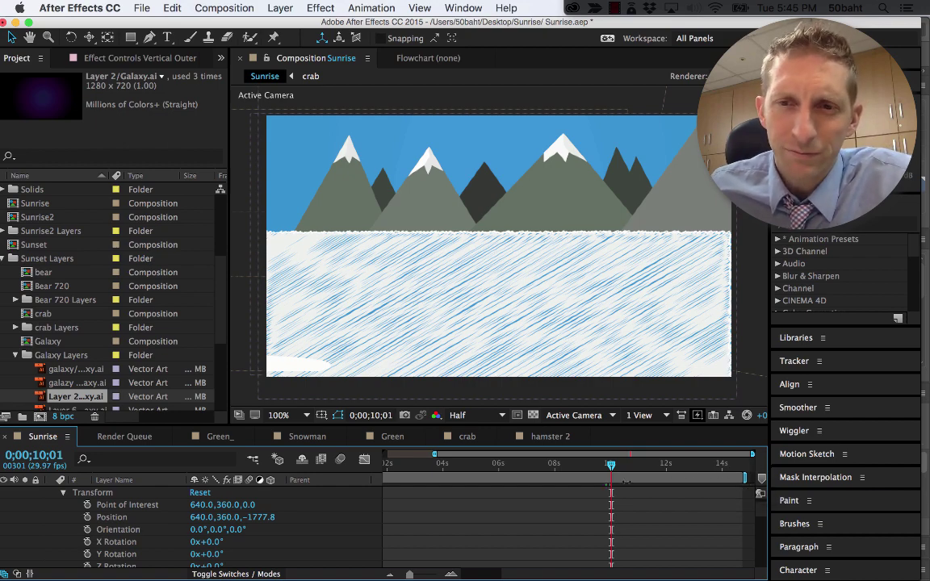
Return to 0;00;09;29 and extend the Mountains and Grass layers to about 14 seconds, near the composition's end.
{"action": "mouse_move", "coordinate": [611, 466]}
{"action": "left_mouse_down"}
{"action": "mouse_move", "coordinate": [598, 467]}
{"action": "mouse_move", "coordinate": [678, 471]}
{"action": "mouse_move", "coordinate": [610, 471]}
{"action": "left_mouse_up"}
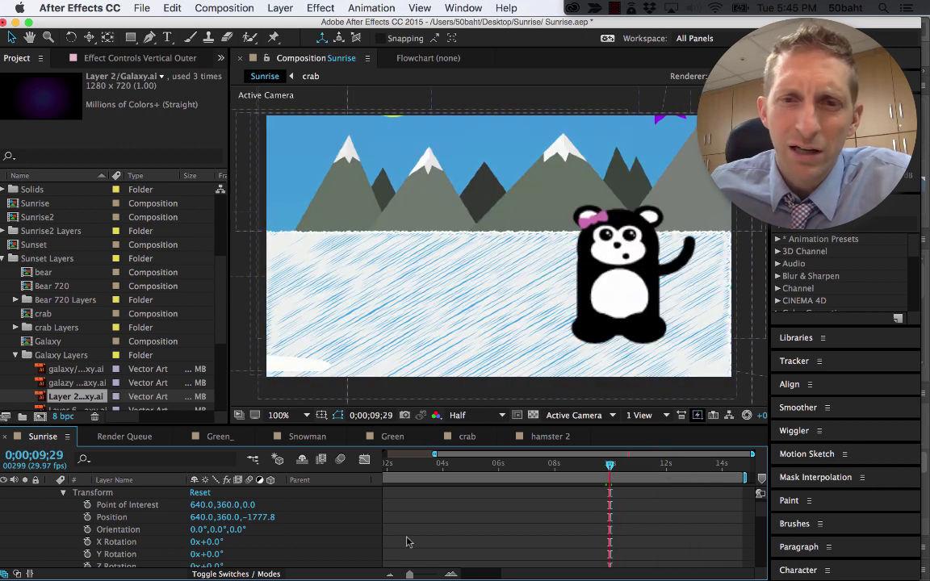
{"action": "scroll", "coordinate": [308, 518], "scroll_direction": "up", "scroll_amount": 1}
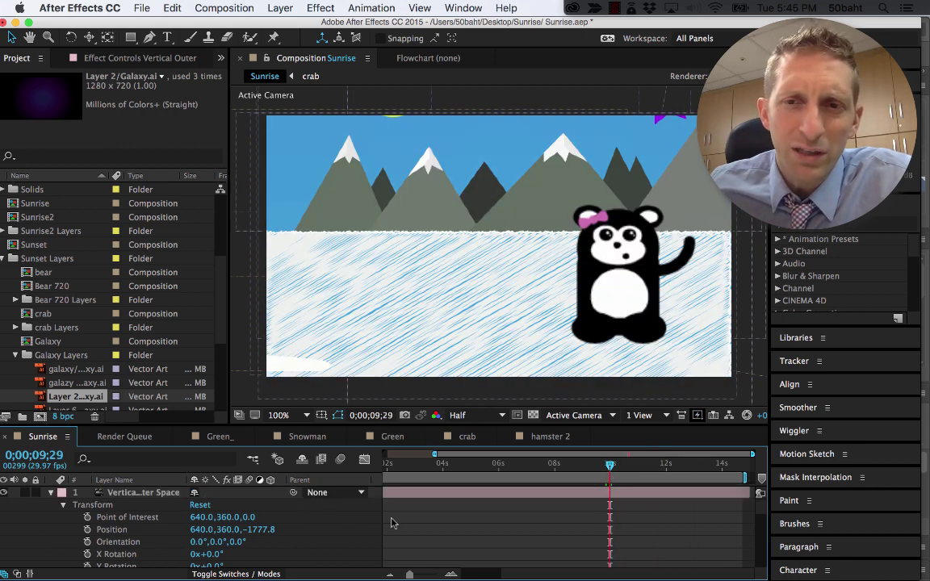
{"action": "scroll", "coordinate": [284, 513], "scroll_direction": "down", "scroll_amount": 10}
{"action": "scroll", "coordinate": [295, 521], "scroll_direction": "up", "scroll_amount": 2}
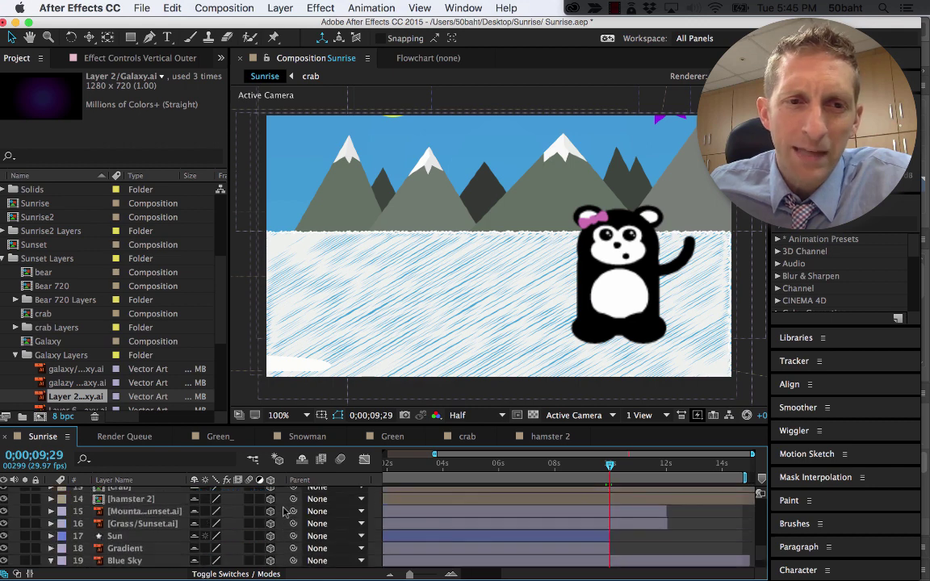
{"action": "left_click", "coordinate": [665, 511]}
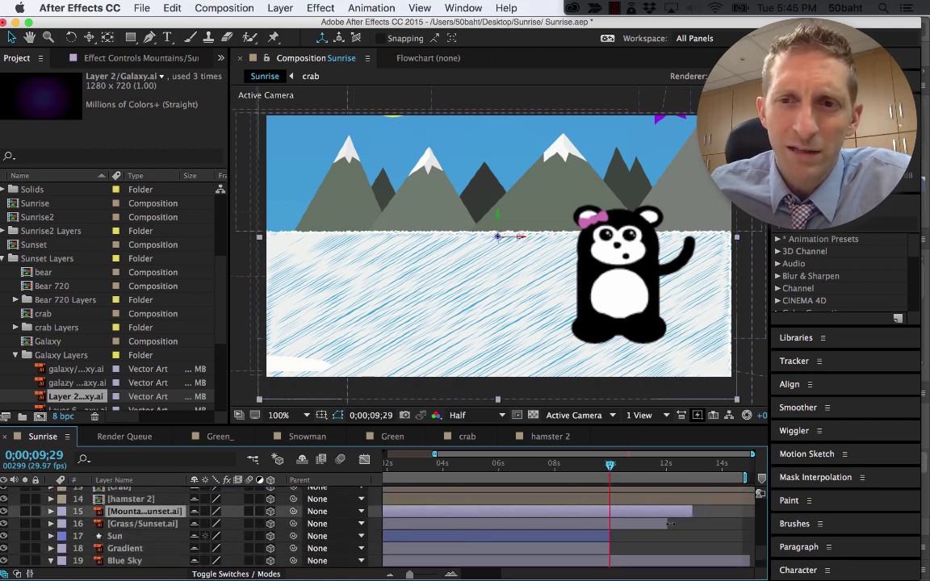
{"action": "left_click", "coordinate": [732, 525]}
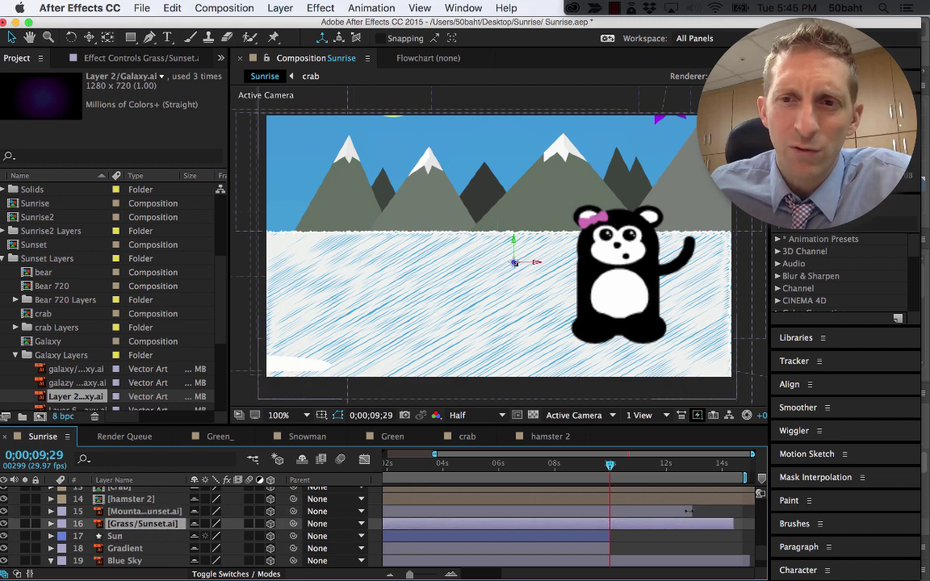
{"action": "left_click_drag", "start_coordinate": [691, 511], "coordinate": [735, 512]}
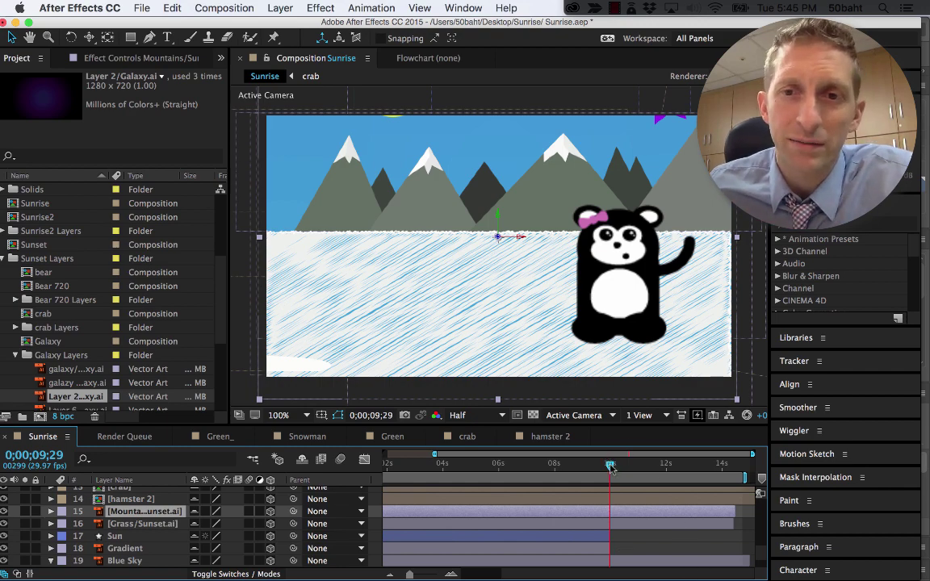
Start keyframes for the Vertical Outer Space camera's Point of Interest and Position at 0;00;09;29.
{"action": "scroll", "coordinate": [249, 507], "scroll_direction": "up", "scroll_amount": 10}
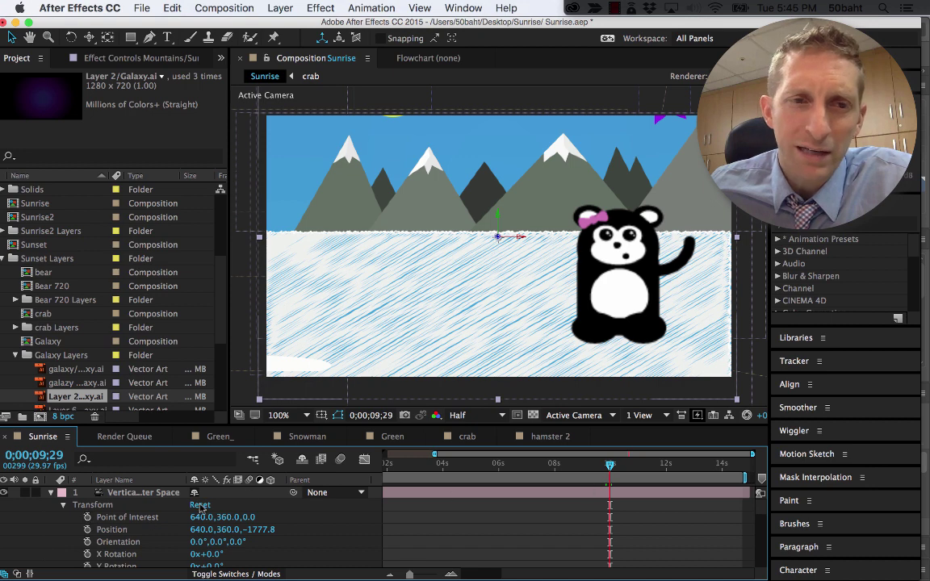
{"action": "left_click", "coordinate": [87, 517]}
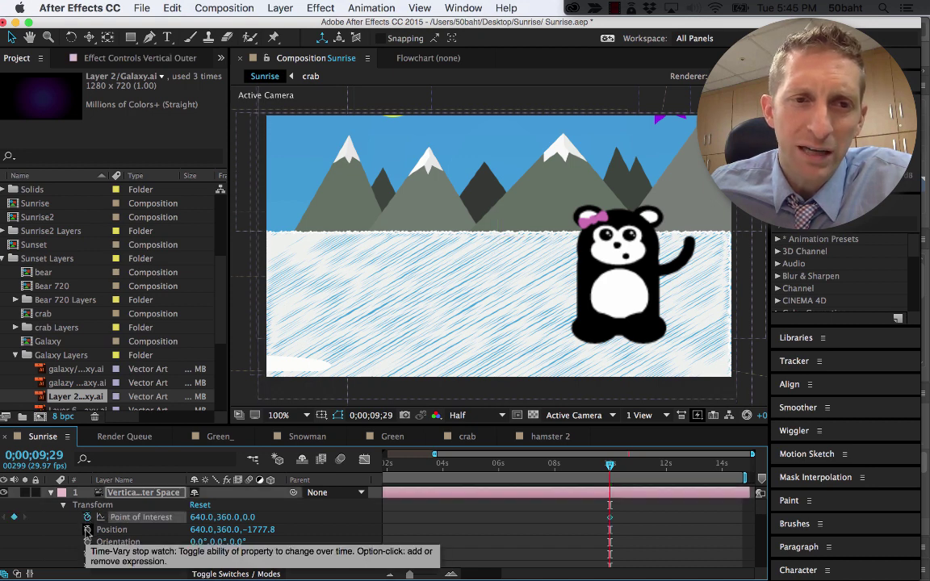
{"action": "left_click", "coordinate": [87, 530]}
At 0;00;13;00, track the camera up into the galaxy, bringing its Position to 632.0, -350.0, -1777.8.
{"action": "left_click_drag", "start_coordinate": [609, 466], "coordinate": [696, 470]}
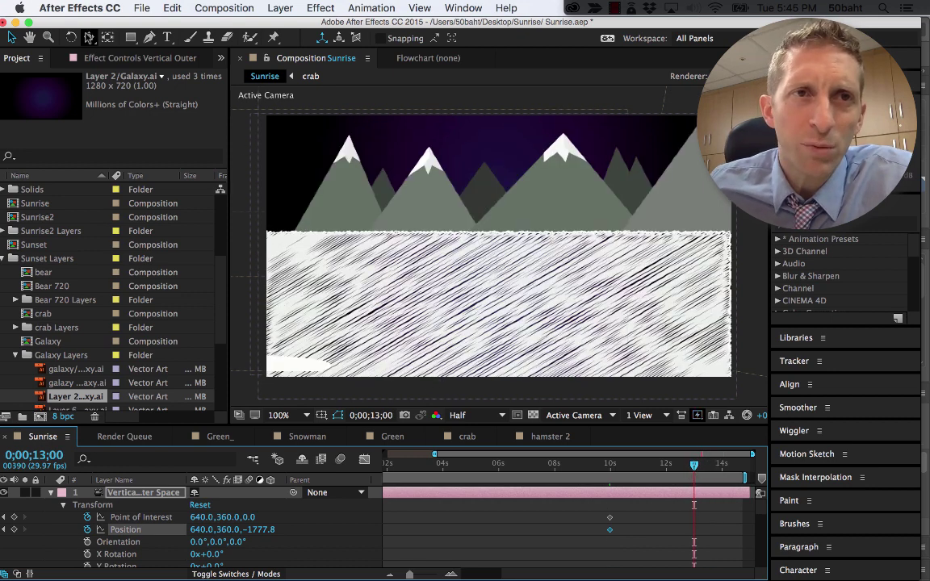
{"action": "left_click", "coordinate": [89, 38]}
{"action": "left_click_drag", "start_coordinate": [89, 40], "coordinate": [181, 76]}
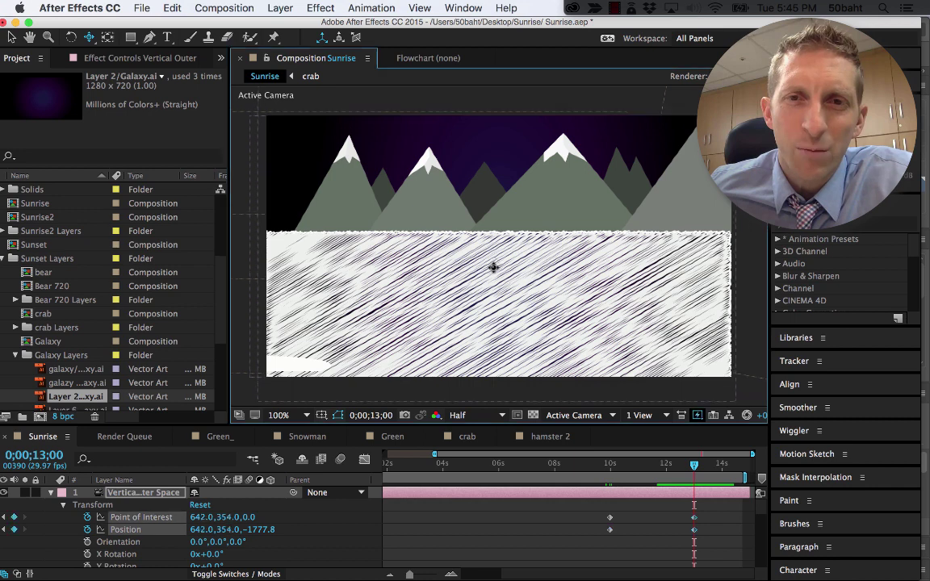
{"action": "left_click_drag", "start_coordinate": [495, 264], "coordinate": [521, 377]}
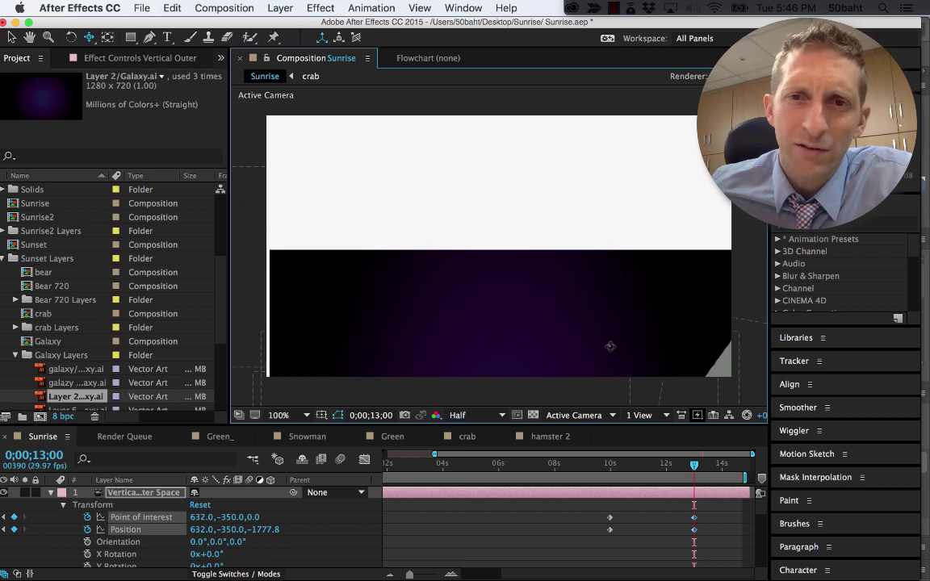
Adjust the Vertical Outer Space camera's Position at 0;00;13;00 to 648.0, -352.0, -1777.8 and preview the upward move.
{"action": "left_click_drag", "start_coordinate": [604, 345], "coordinate": [604, 346]}
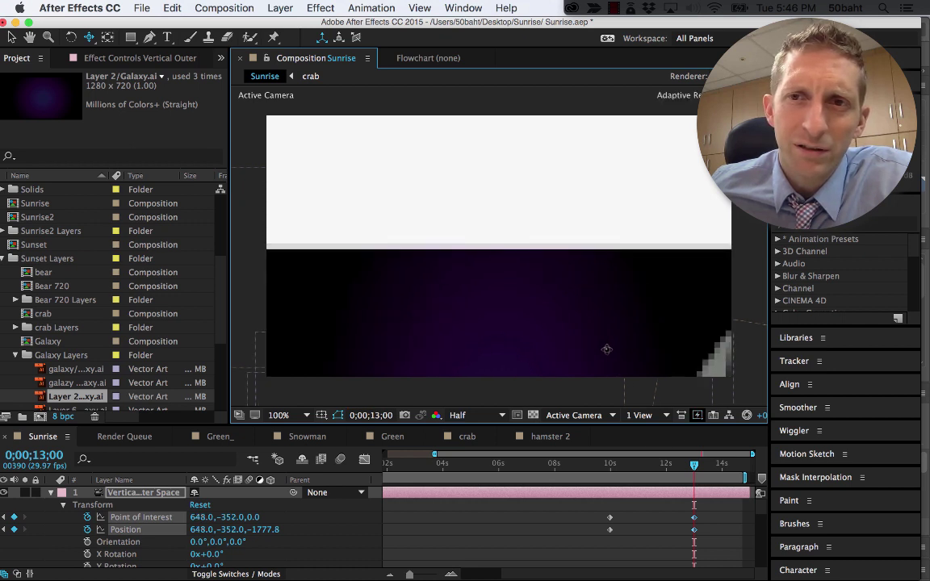
{"action": "left_click_drag", "start_coordinate": [694, 471], "coordinate": [639, 473]}
{"action": "key", "text": "space"}
{"action": "scroll", "coordinate": [170, 557], "scroll_direction": "down", "scroll_amount": 10}
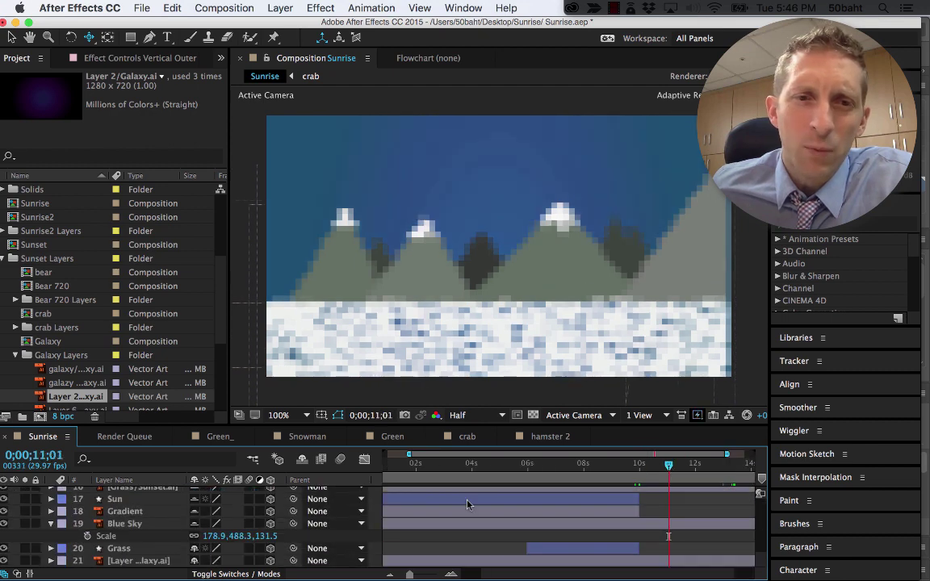
{"action": "left_click", "coordinate": [141, 562]}
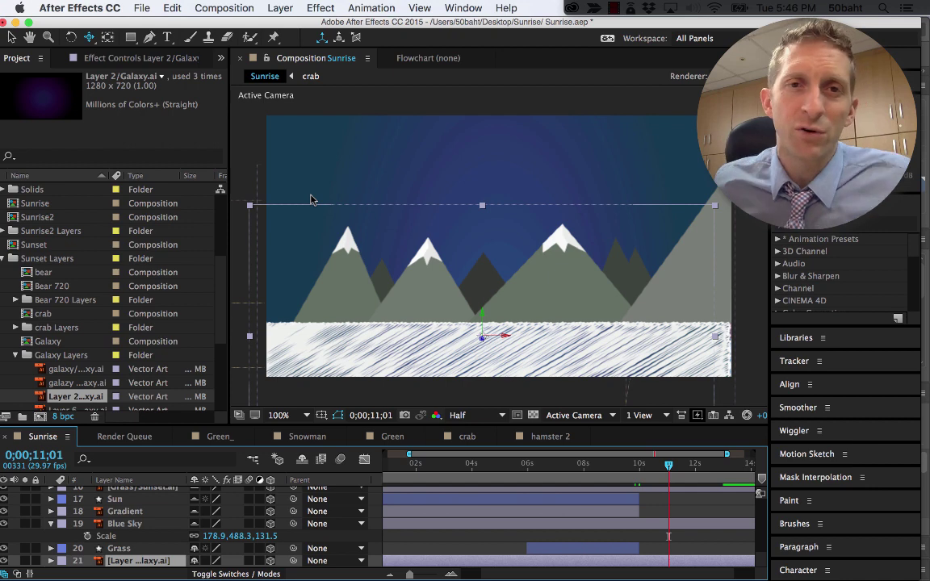
{"action": "key", "text": "super+i"}
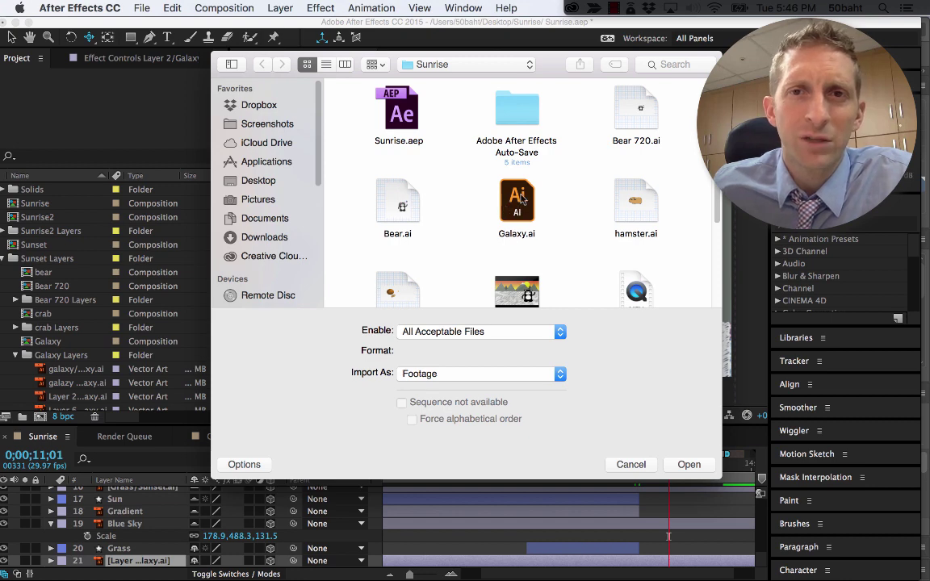
{"action": "left_click", "coordinate": [432, 374]}
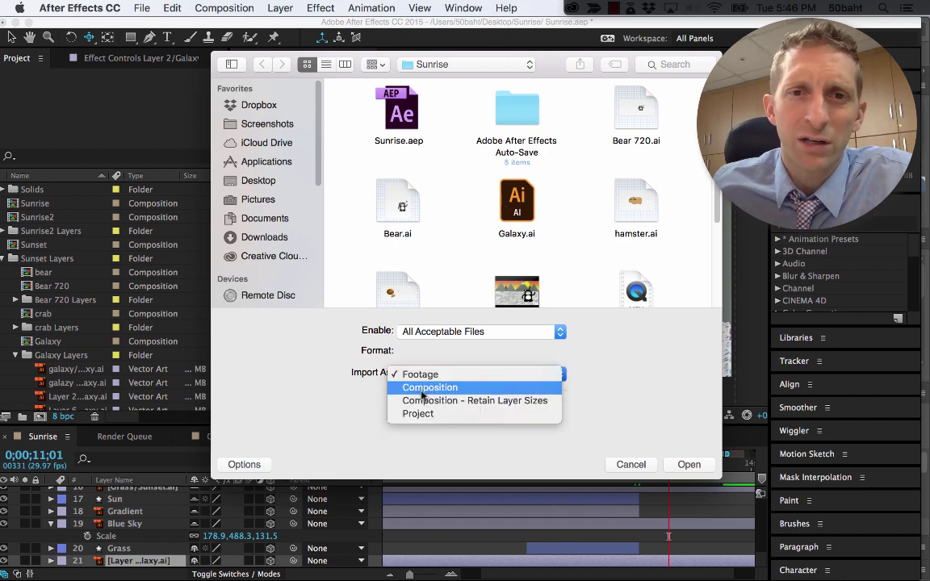
{"action": "left_click", "coordinate": [623, 465]}
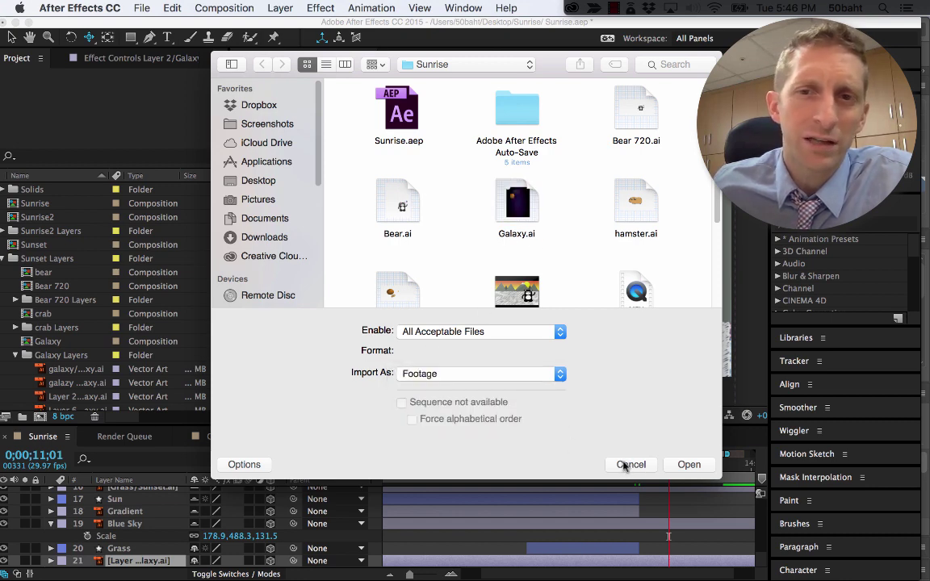
{"action": "left_click", "coordinate": [629, 465]}
Look through the Galaxy Layers artwork in the project, down to the galaxy/Galaxy.ai footage.
{"action": "scroll", "coordinate": [57, 331], "scroll_direction": "down", "scroll_amount": 5}
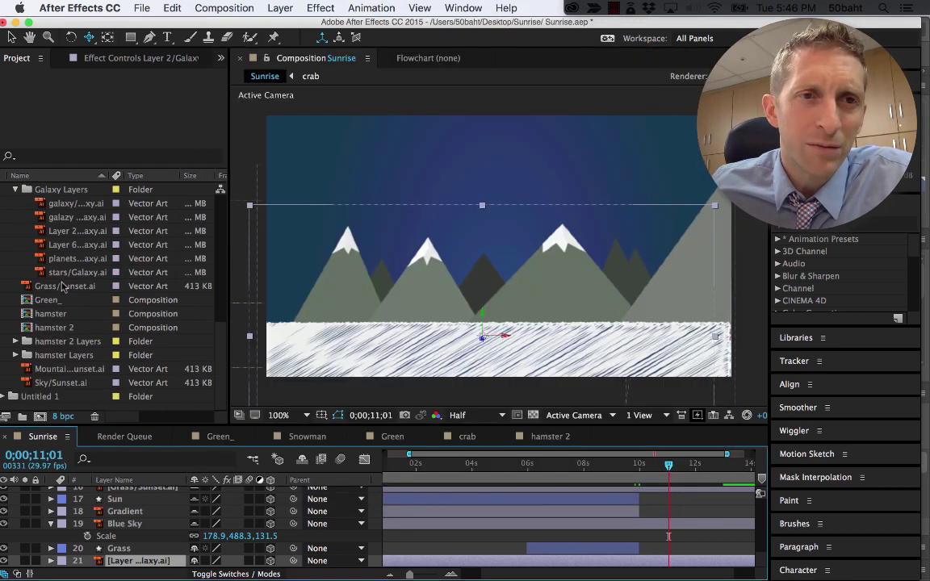
{"action": "left_click", "coordinate": [63, 273]}
{"action": "scroll", "coordinate": [78, 265], "scroll_direction": "up", "scroll_amount": 1}
{"action": "left_click", "coordinate": [75, 218]}
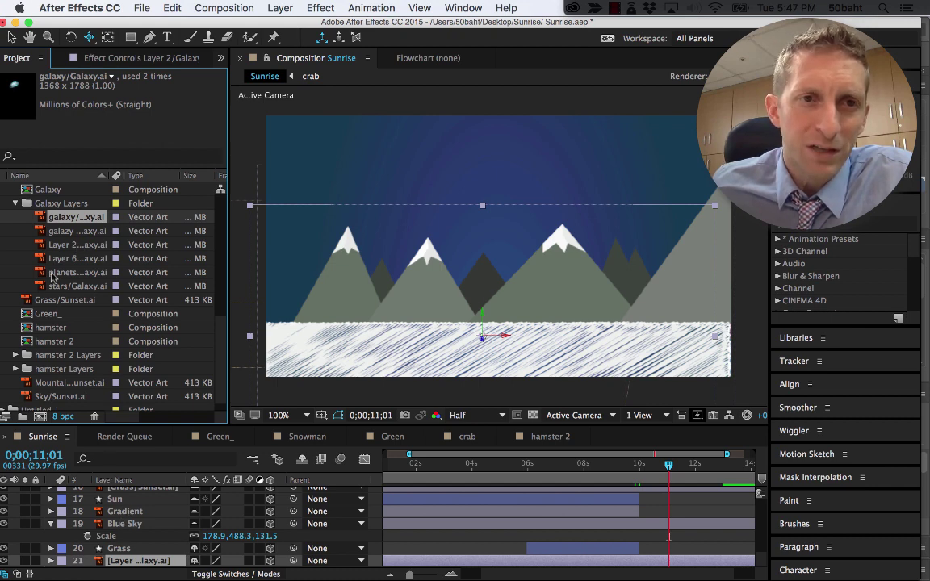
Rename the Layer 2/Galaxy.ai layer in Sunrise to Outer Space Gradient and make it a 2D layer.
{"action": "left_click", "coordinate": [120, 564]}
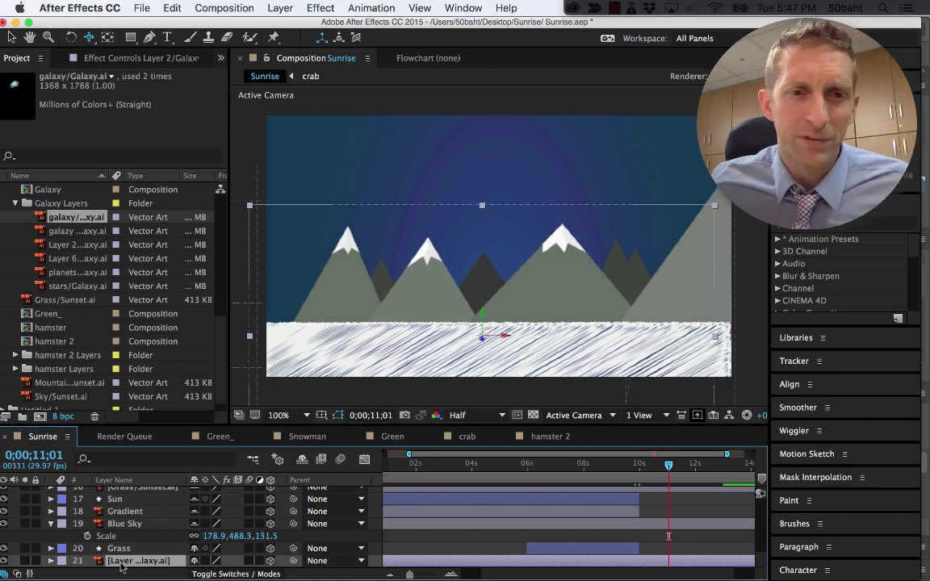
{"action": "right_click", "coordinate": [121, 568]}
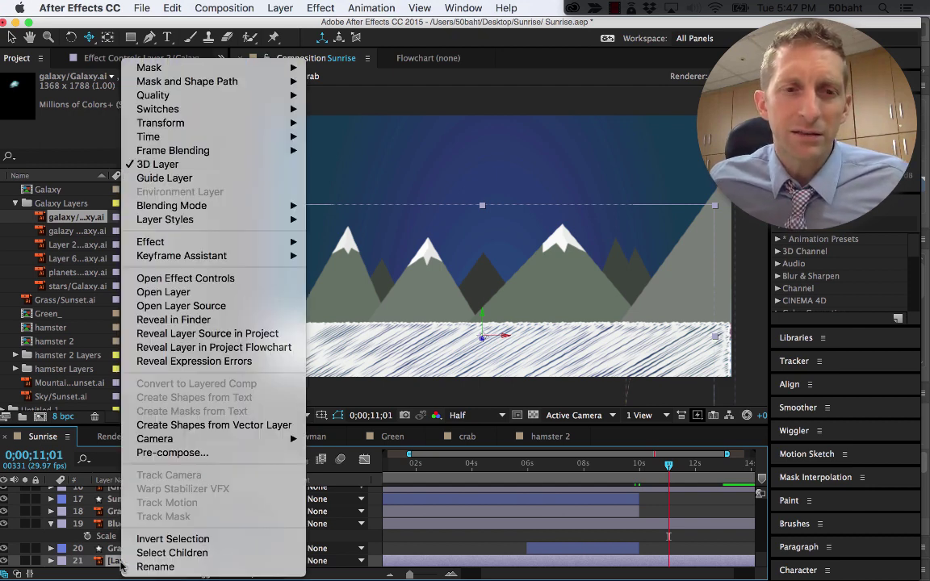
{"action": "left_click", "coordinate": [137, 565]}
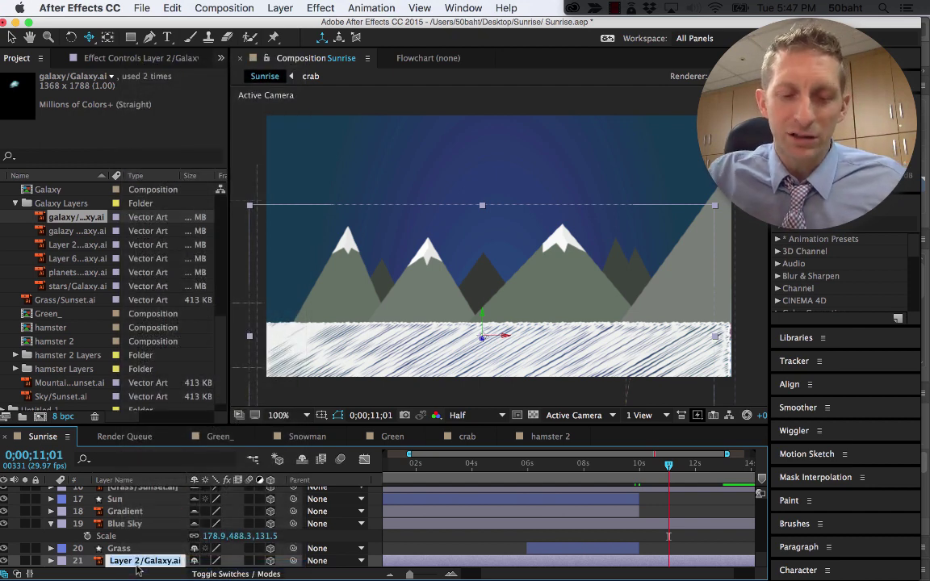
{"action": "type", "text": "b"}
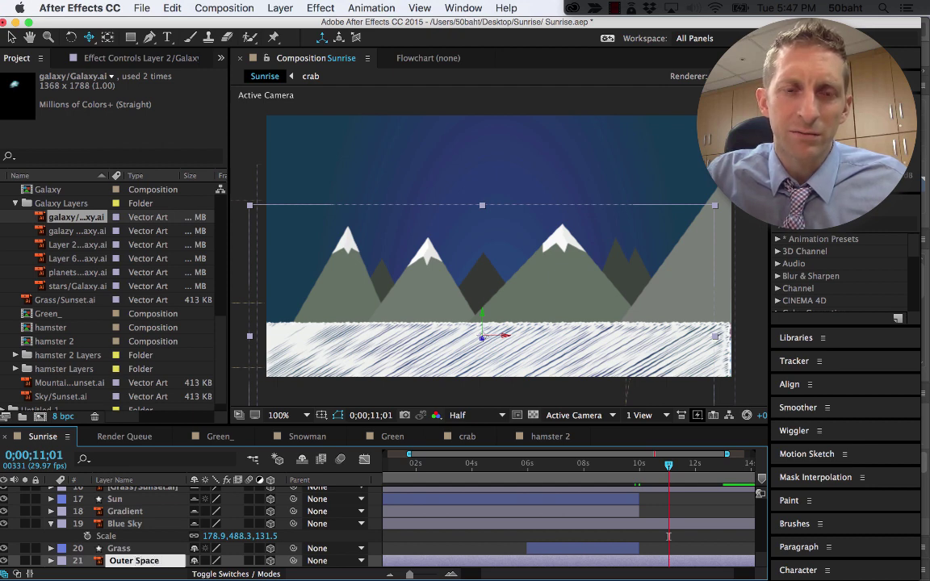
{"action": "type", "text": "adient"}
{"action": "key", "text": "Return"}
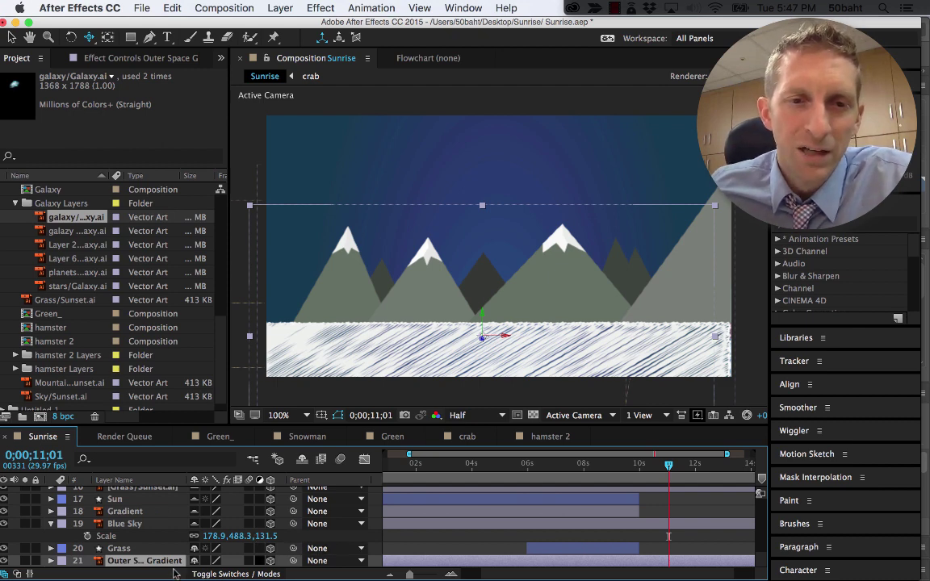
{"action": "left_click", "coordinate": [242, 560]}
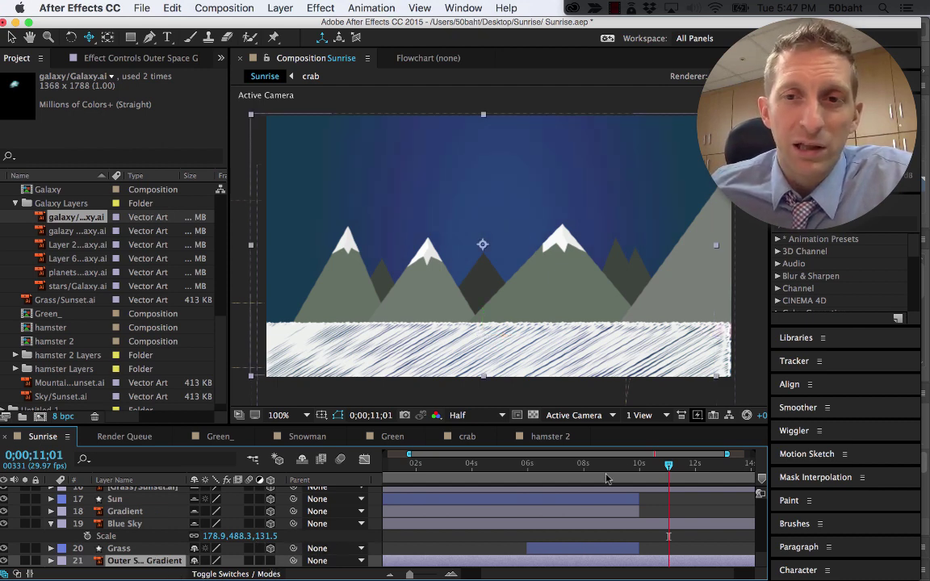
Lengthen the Blue Sky layer's fade by moving its last Opacity keyframe to slightly past 0;00;12;01.
{"action": "left_click_drag", "start_coordinate": [675, 474], "coordinate": [613, 478]}
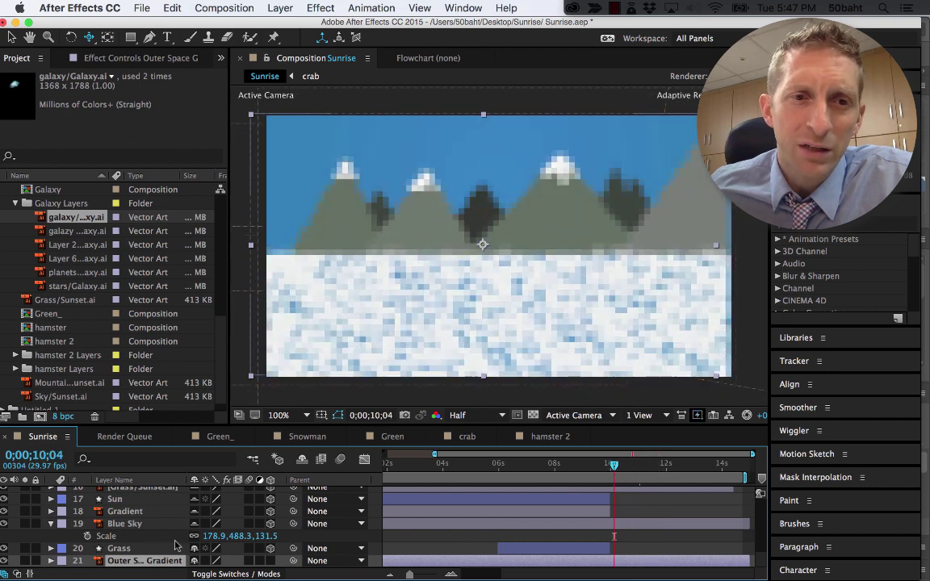
{"action": "left_click", "coordinate": [125, 524]}
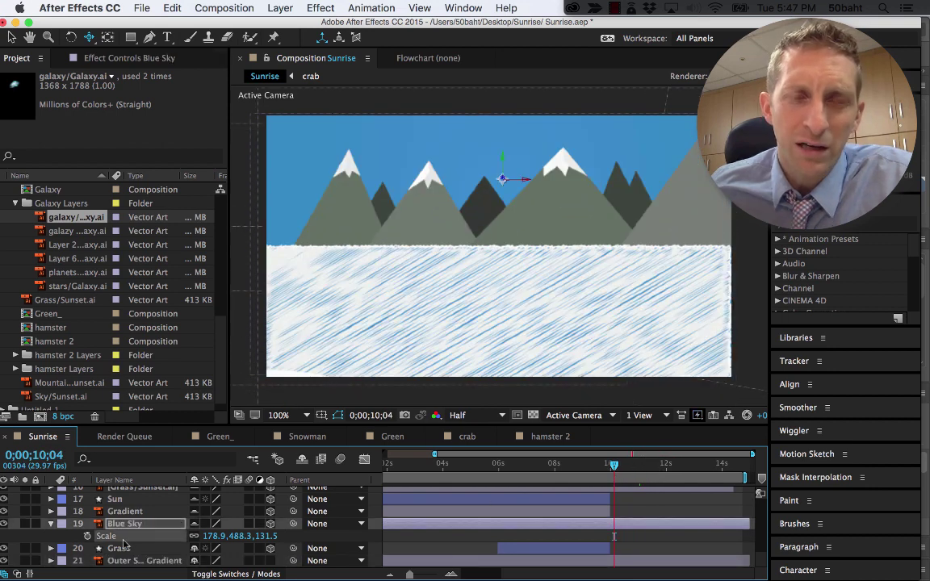
{"action": "key", "text": "t"}
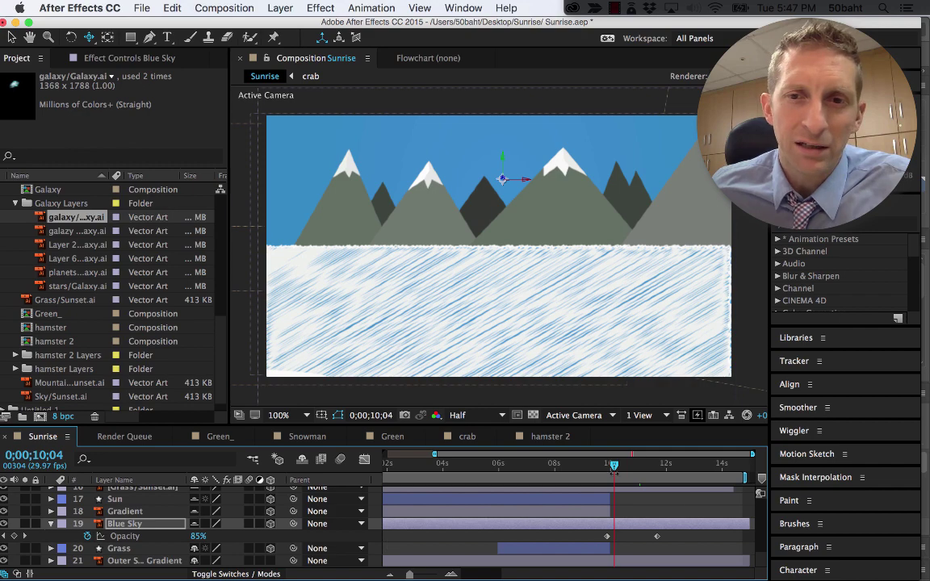
{"action": "left_click_drag", "start_coordinate": [614, 466], "coordinate": [607, 466]}
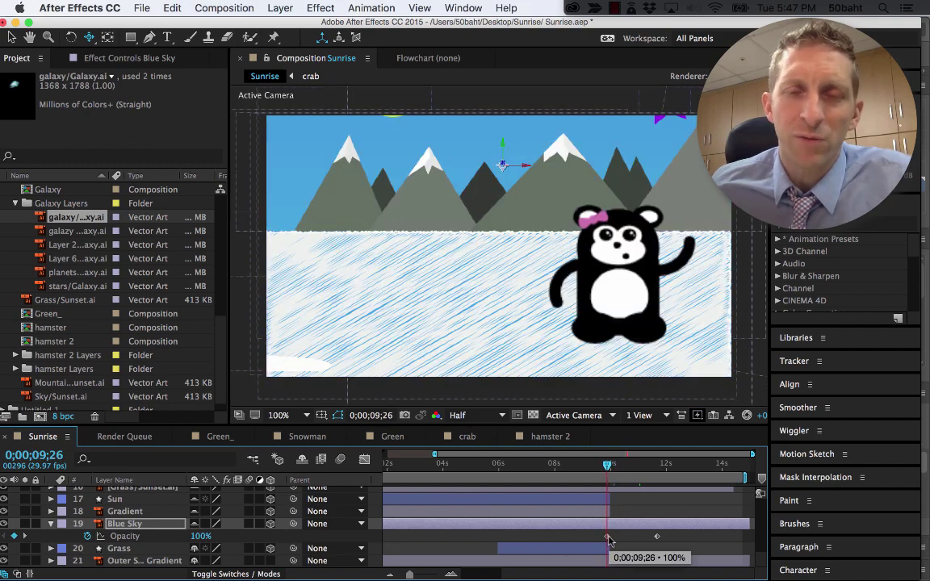
{"action": "left_click_drag", "start_coordinate": [611, 469], "coordinate": [667, 466]}
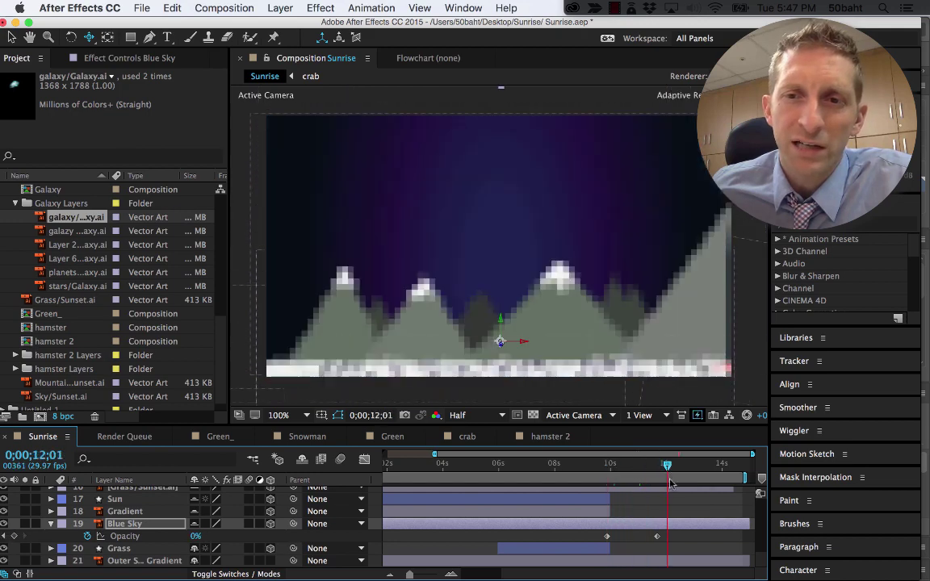
{"action": "left_click", "coordinate": [657, 538]}
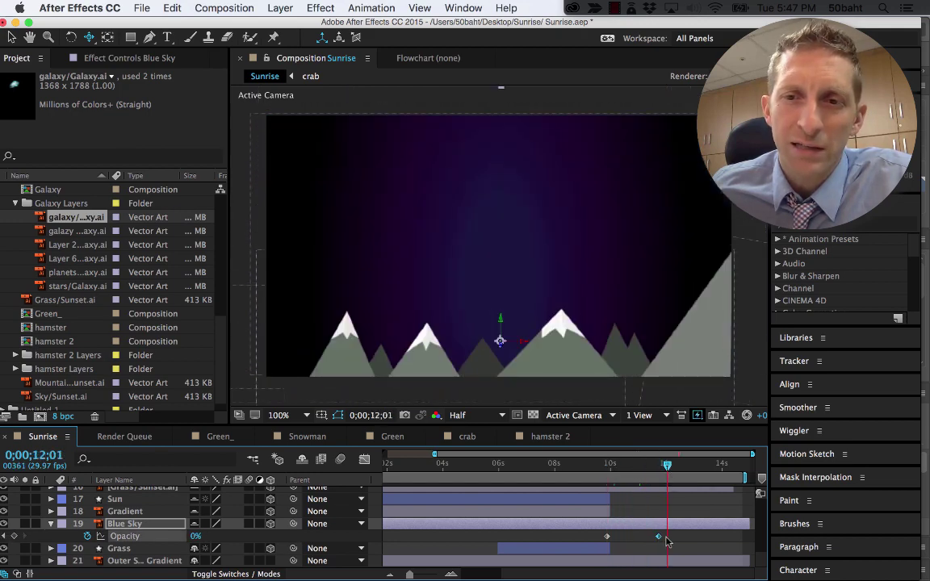
{"action": "left_click_drag", "start_coordinate": [670, 539], "coordinate": [674, 537]}
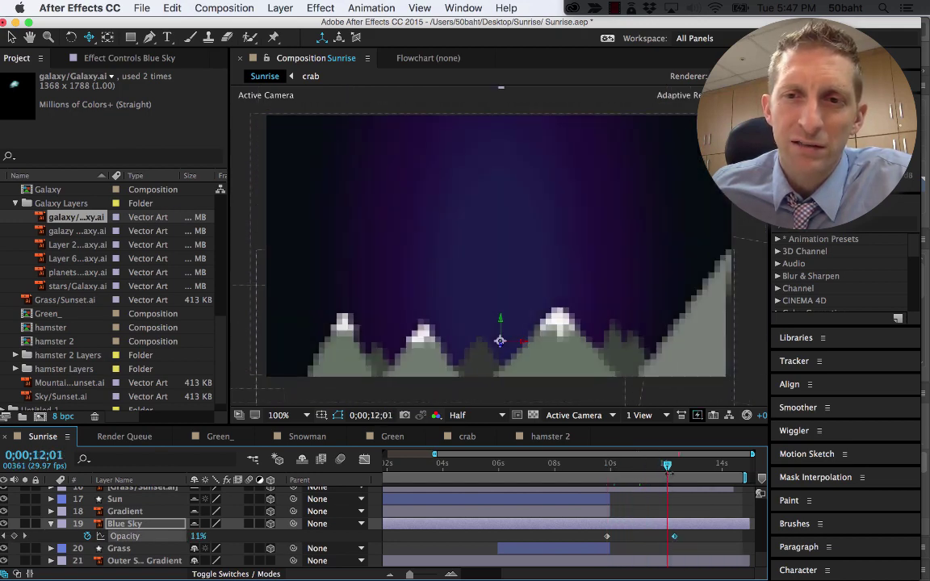
Preview the Blue Sky fade and camera rise from just before 10 seconds at Half resolution.
{"action": "left_click_drag", "start_coordinate": [666, 472], "coordinate": [604, 472]}
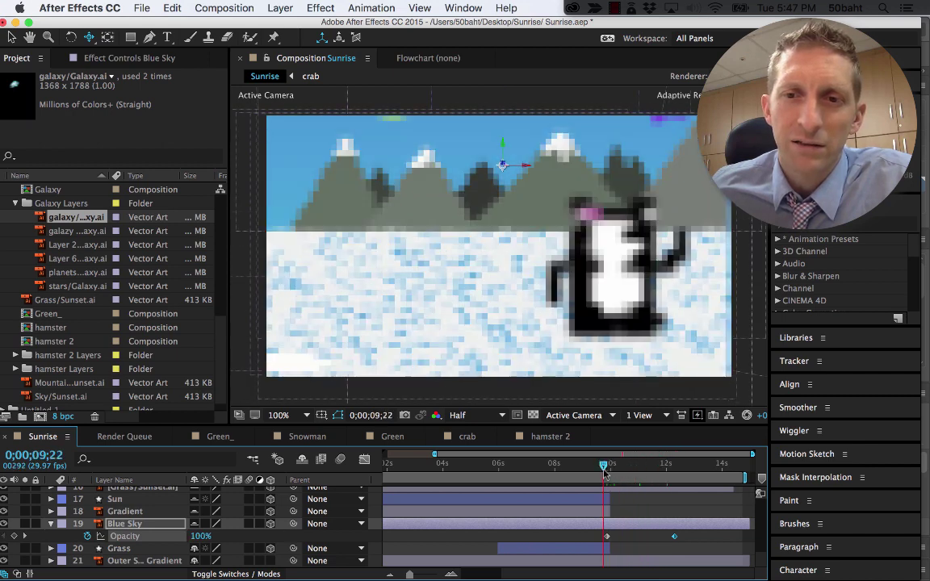
{"action": "left_click", "coordinate": [465, 415]}
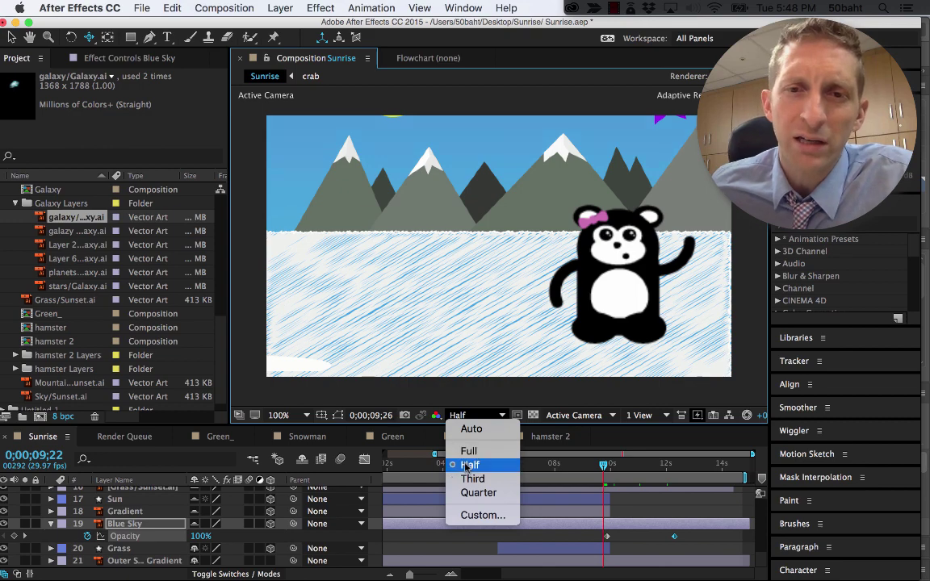
{"action": "left_click", "coordinate": [470, 465]}
{"action": "left_click_drag", "start_coordinate": [604, 466], "coordinate": [608, 493]}
{"action": "key", "text": "space"}
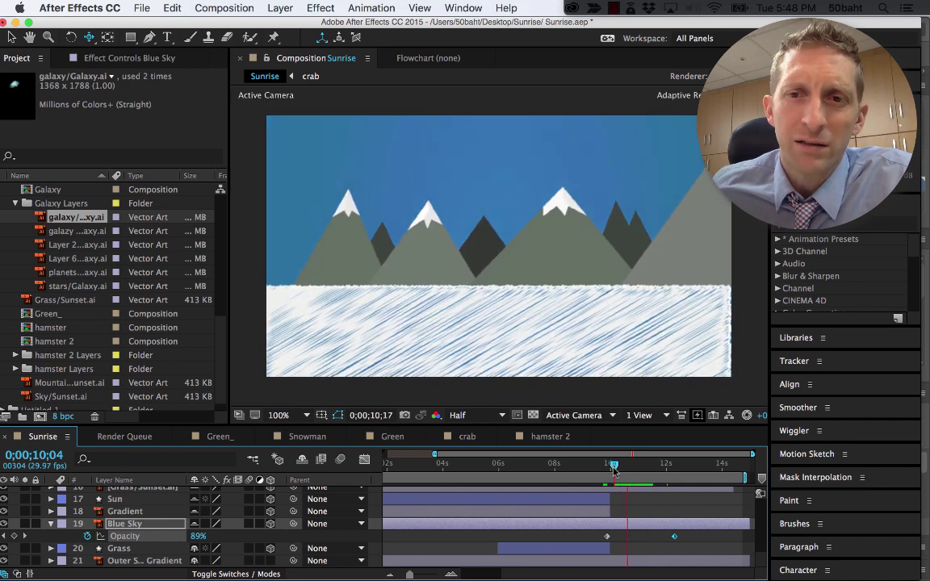
{"action": "left_click_drag", "start_coordinate": [613, 468], "coordinate": [592, 472]}
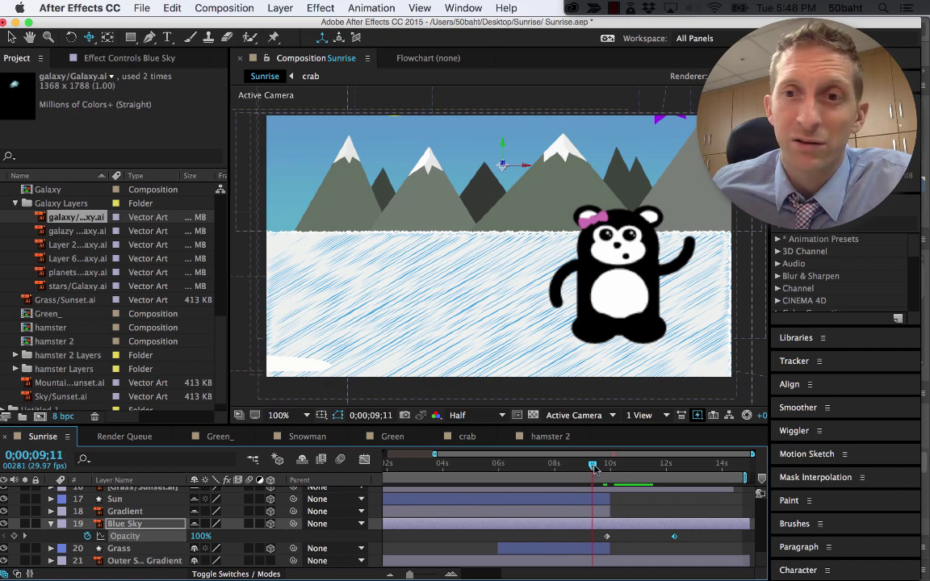
{"action": "left_click_drag", "start_coordinate": [595, 470], "coordinate": [727, 469]}
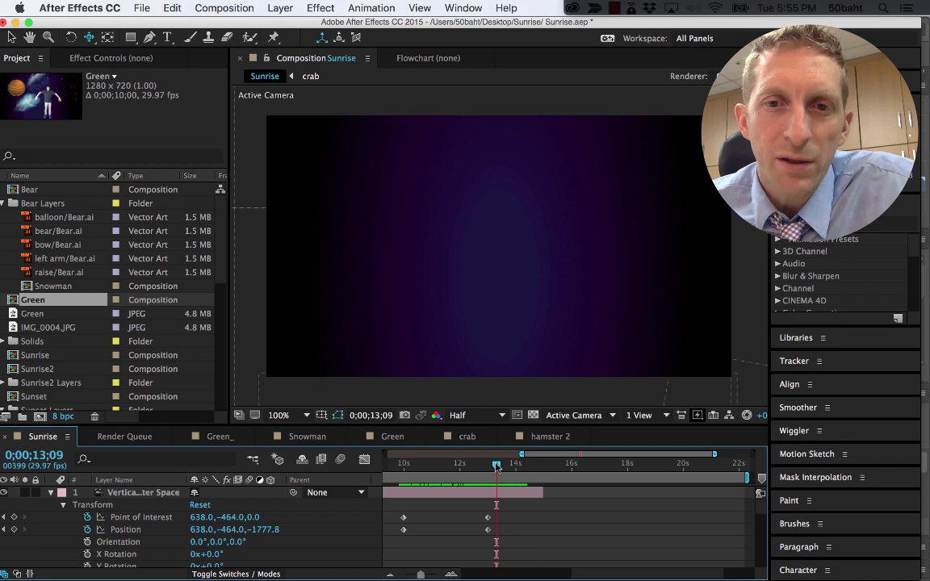
Add the Green composition as the top layer of Sunrise and start it at about 14 seconds, just before 0;00;14;05.
{"action": "left_click_drag", "start_coordinate": [496, 467], "coordinate": [519, 464]}
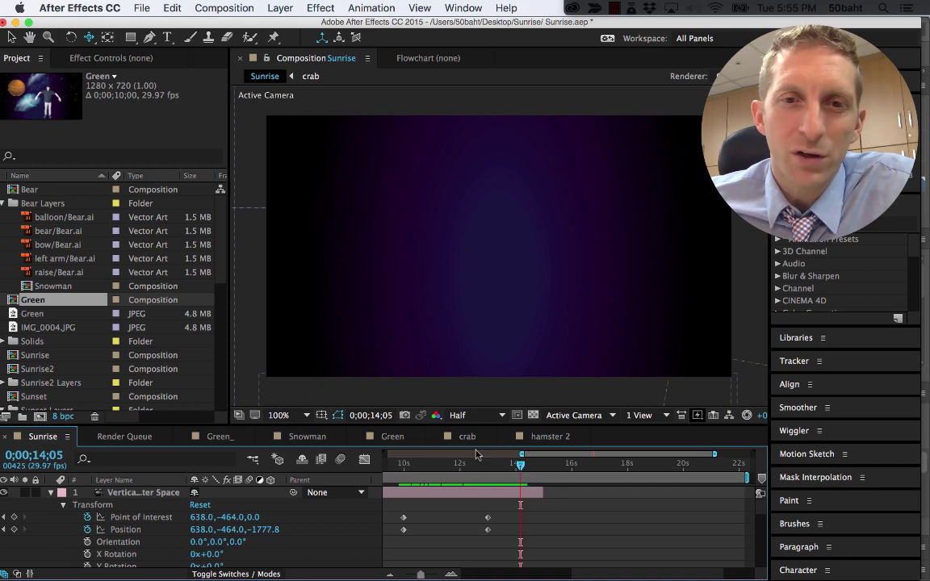
{"action": "left_click", "coordinate": [394, 437]}
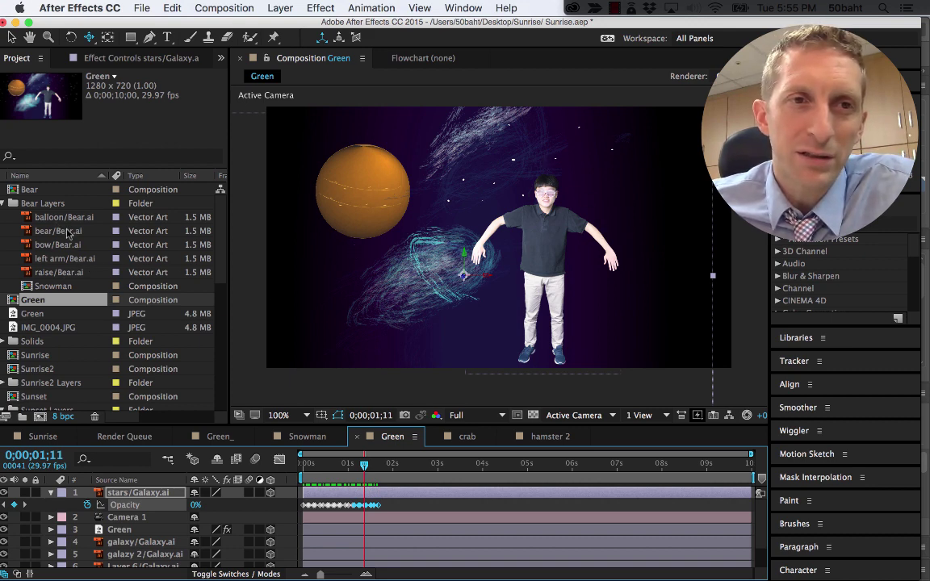
{"action": "scroll", "coordinate": [59, 336], "scroll_direction": "down", "scroll_amount": 3}
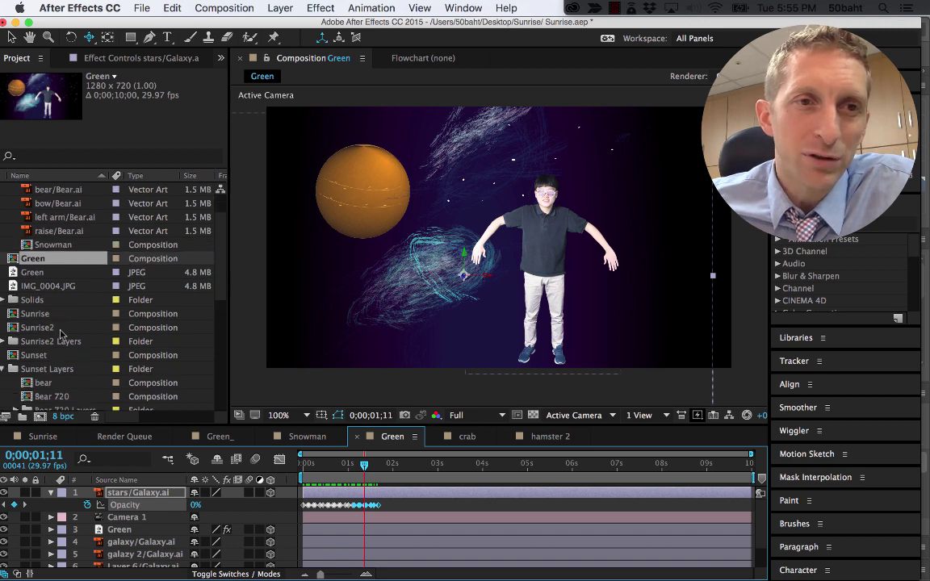
{"action": "scroll", "coordinate": [60, 334], "scroll_direction": "down", "scroll_amount": 7}
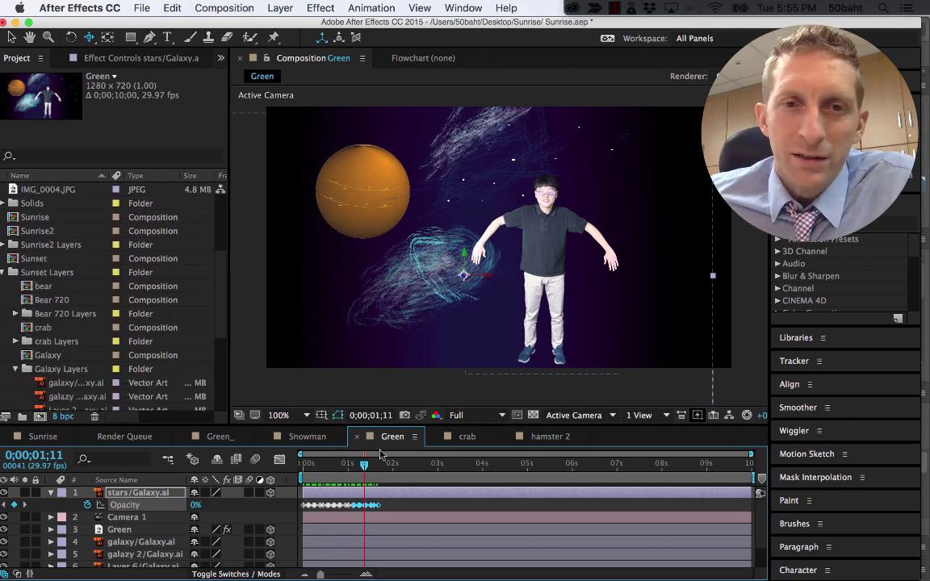
{"action": "left_click", "coordinate": [57, 438]}
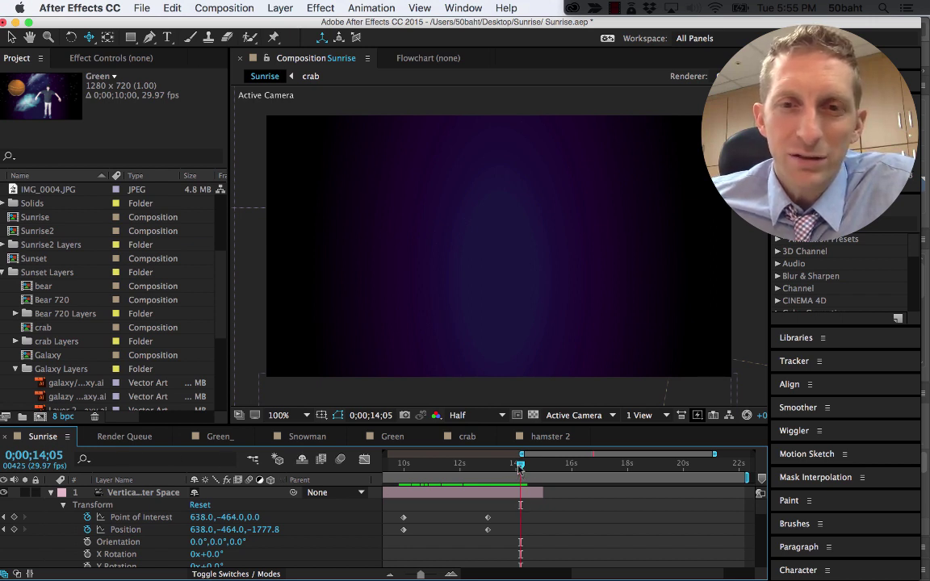
{"action": "scroll", "coordinate": [71, 376], "scroll_direction": "down", "scroll_amount": 2}
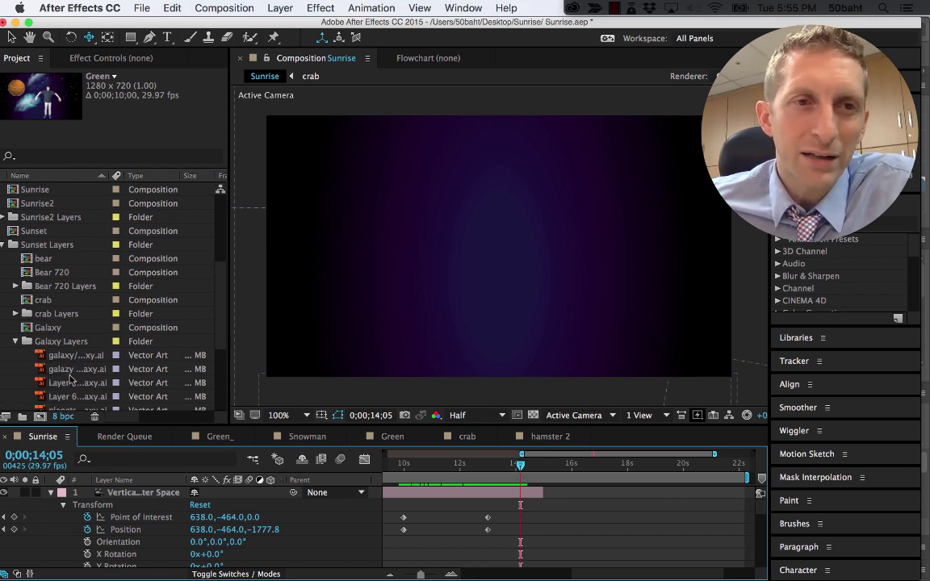
{"action": "scroll", "coordinate": [73, 370], "scroll_direction": "up", "scroll_amount": 12}
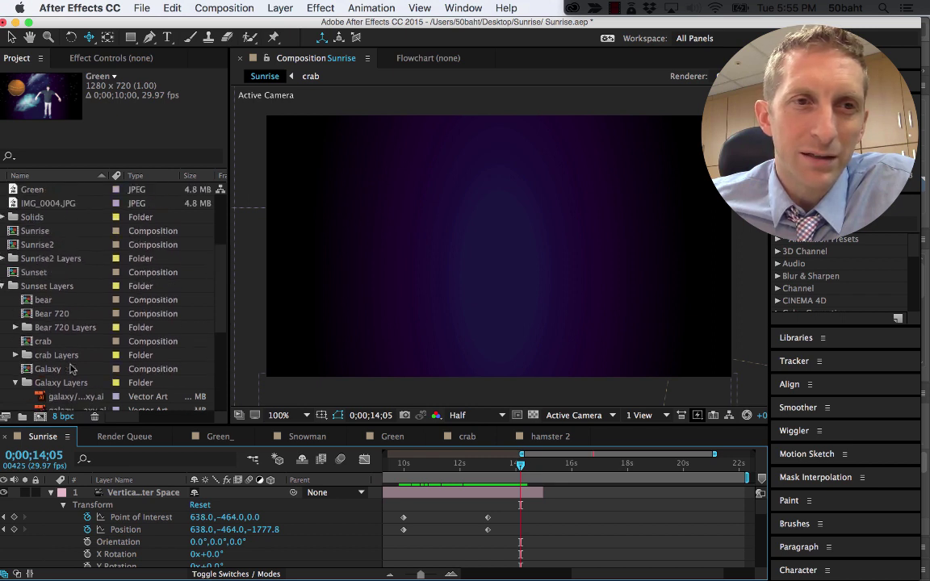
{"action": "left_click_drag", "start_coordinate": [46, 315], "coordinate": [483, 488]}
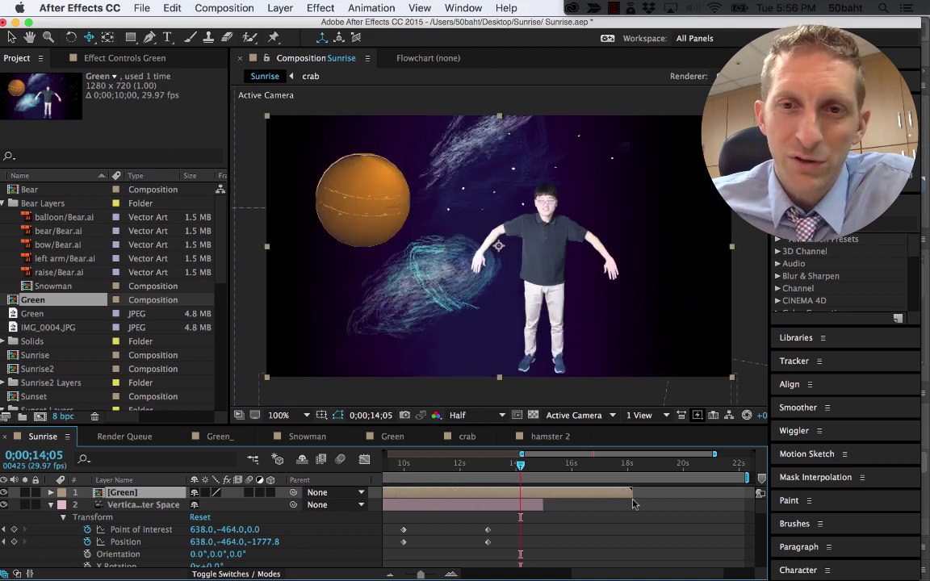
{"action": "left_click_drag", "start_coordinate": [634, 503], "coordinate": [611, 494]}
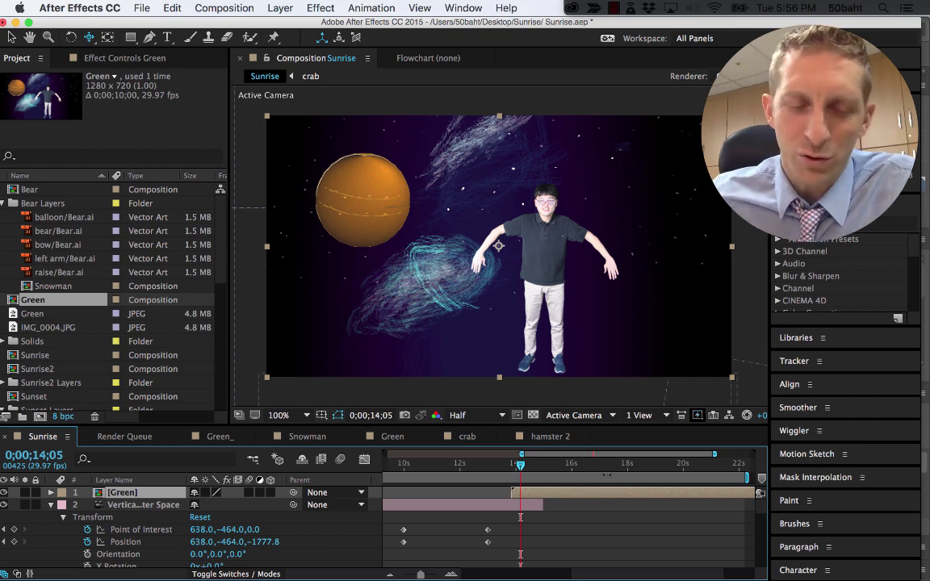
Check the Sunrise composition's duration settings and shift the Green layer to start slightly before 0;00;13;15.
{"action": "key", "text": "super+k"}
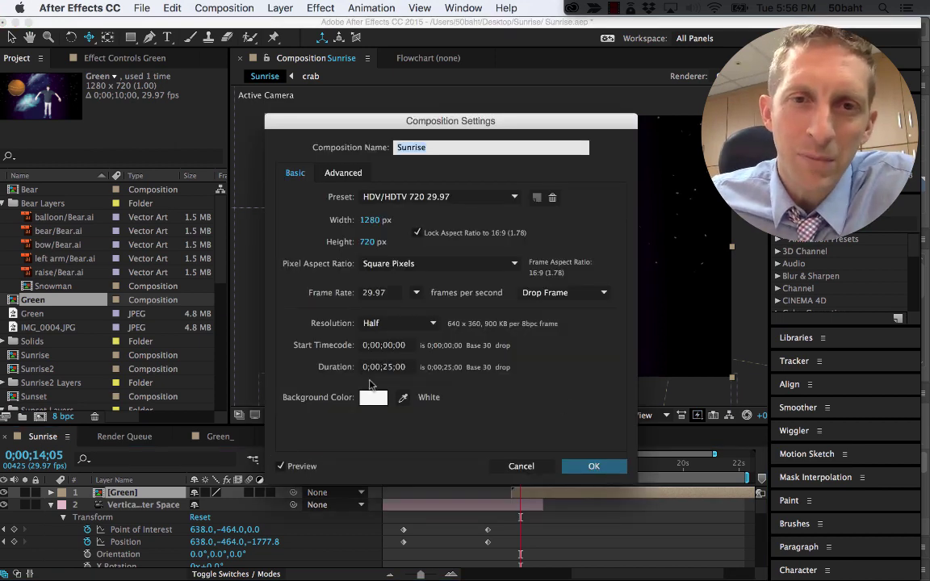
{"action": "left_click", "coordinate": [593, 466]}
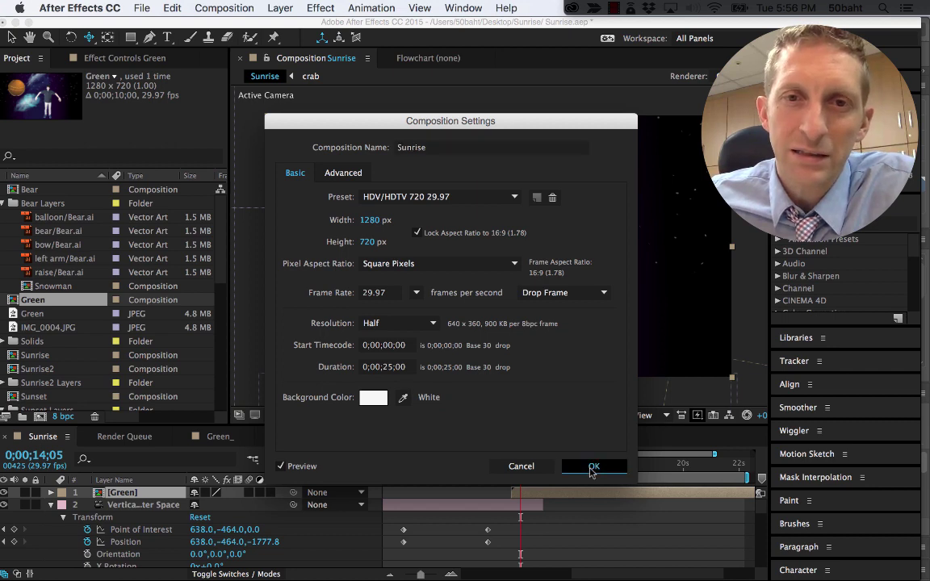
{"action": "left_click_drag", "start_coordinate": [521, 467], "coordinate": [523, 493]}
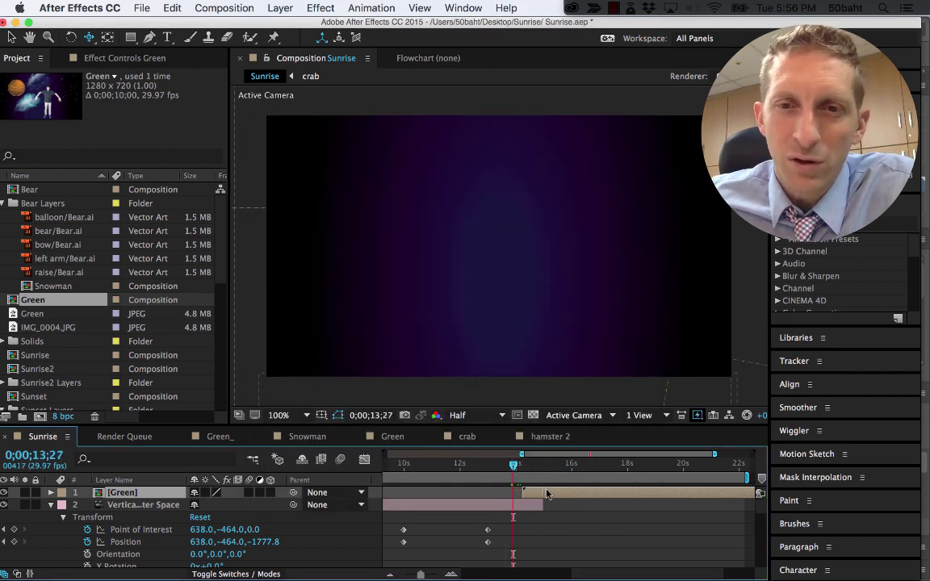
{"action": "key", "text": "j"}
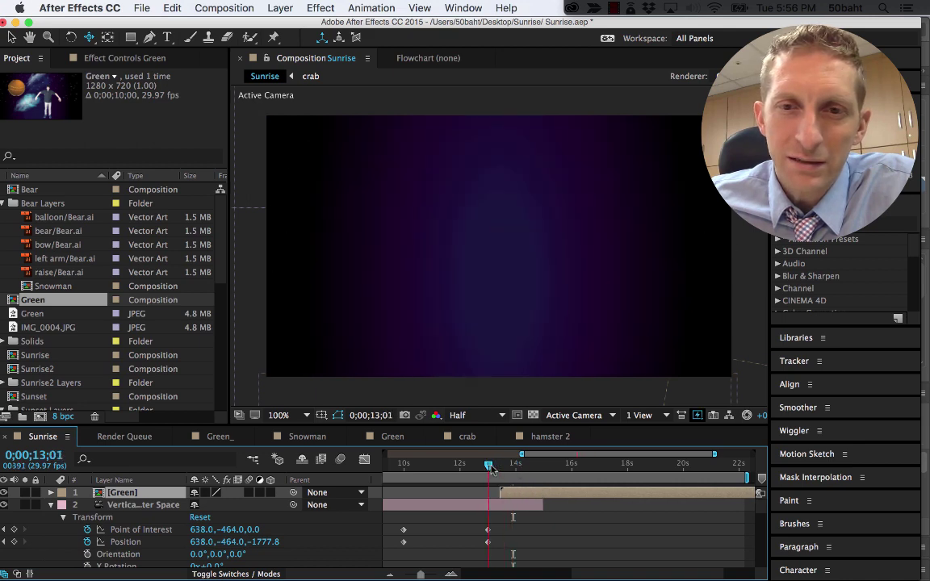
{"action": "left_click_drag", "start_coordinate": [488, 469], "coordinate": [502, 471]}
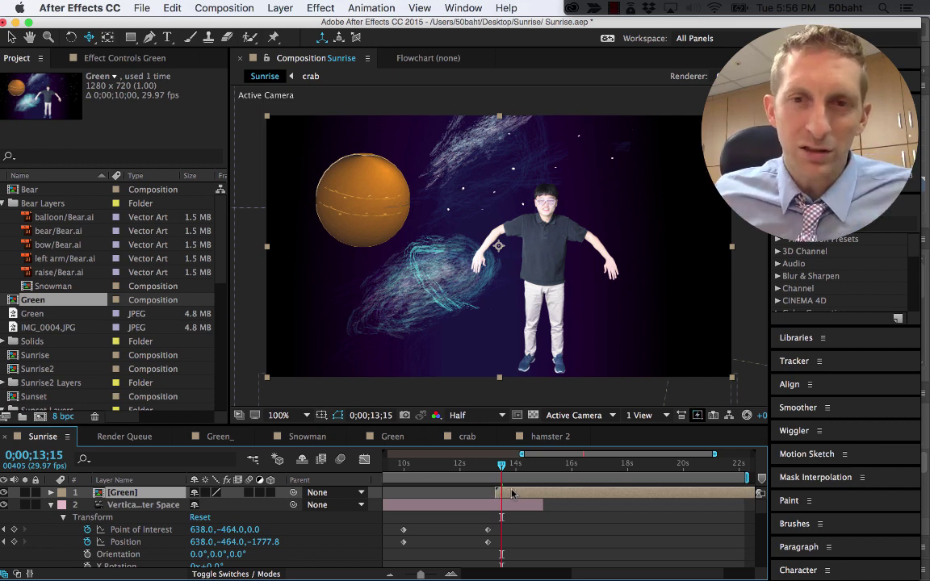
Add an Opacity keyframe of 0% to the Green layer at 0;00;13;15.
{"action": "key", "text": "t"}
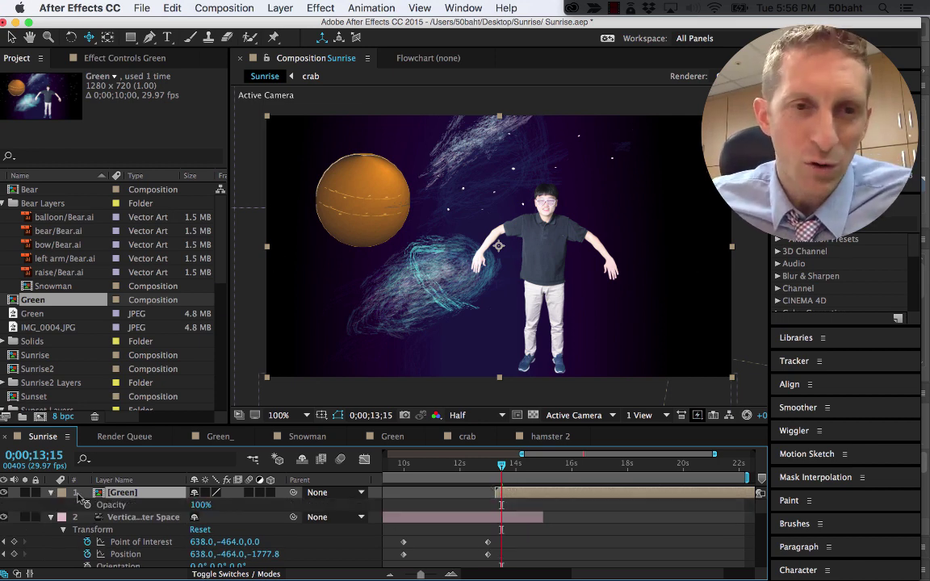
{"action": "left_click", "coordinate": [87, 504]}
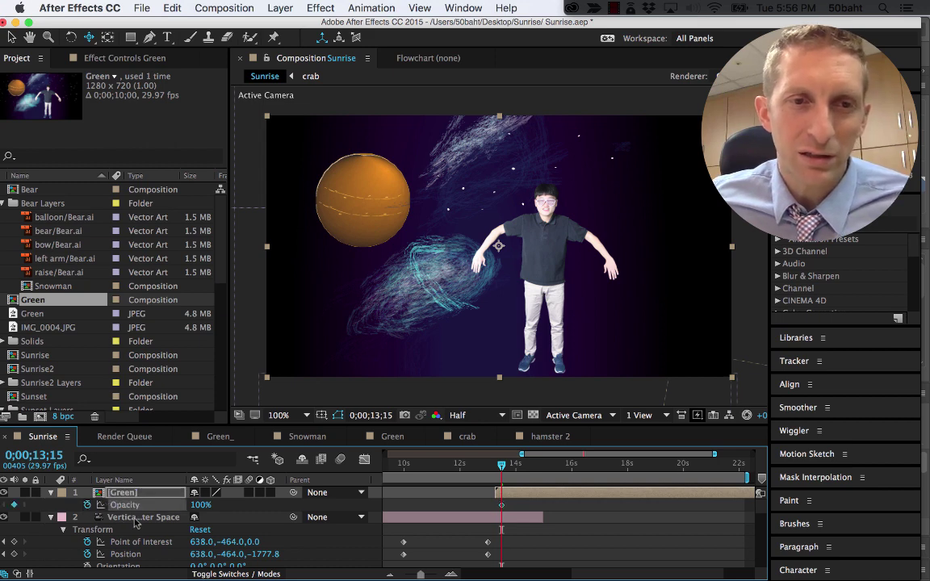
{"action": "left_click", "coordinate": [198, 506]}
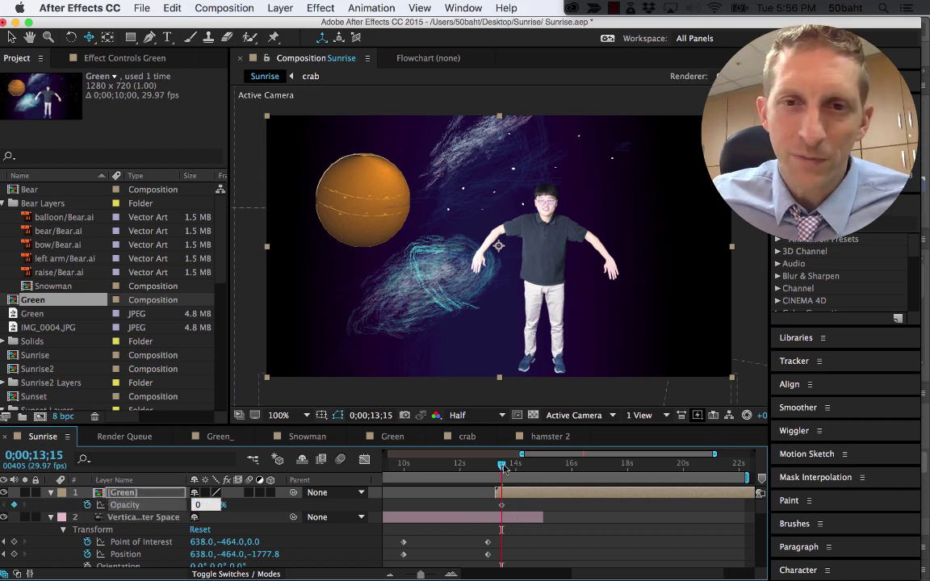
{"action": "type", "text": "0"}
{"action": "key", "text": "Return"}
Set the Green layer's Opacity to 100% at 0;00;14;14 to complete its fade-in.
{"action": "left_click_drag", "start_coordinate": [503, 469], "coordinate": [531, 472]}
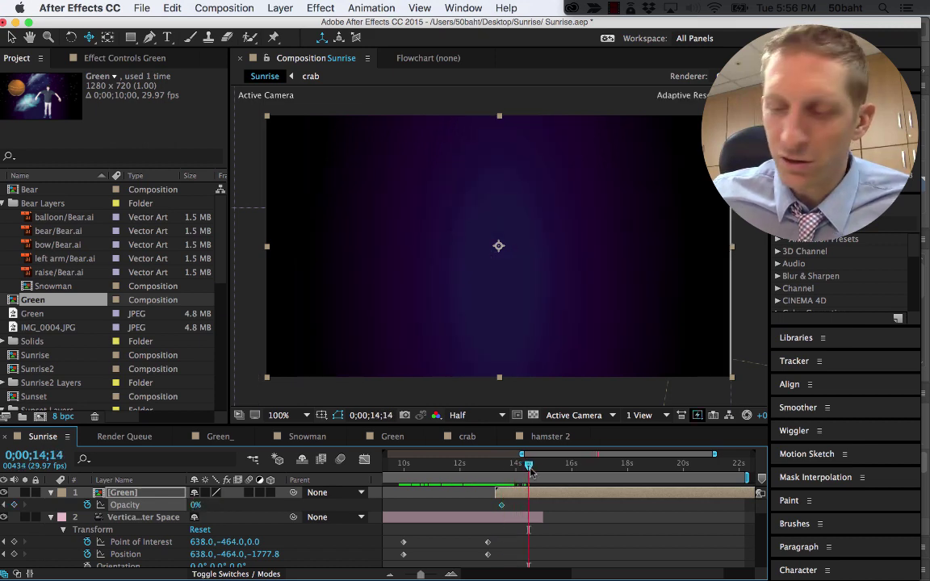
{"action": "left_click", "coordinate": [196, 508]}
{"action": "left_click", "coordinate": [195, 505]}
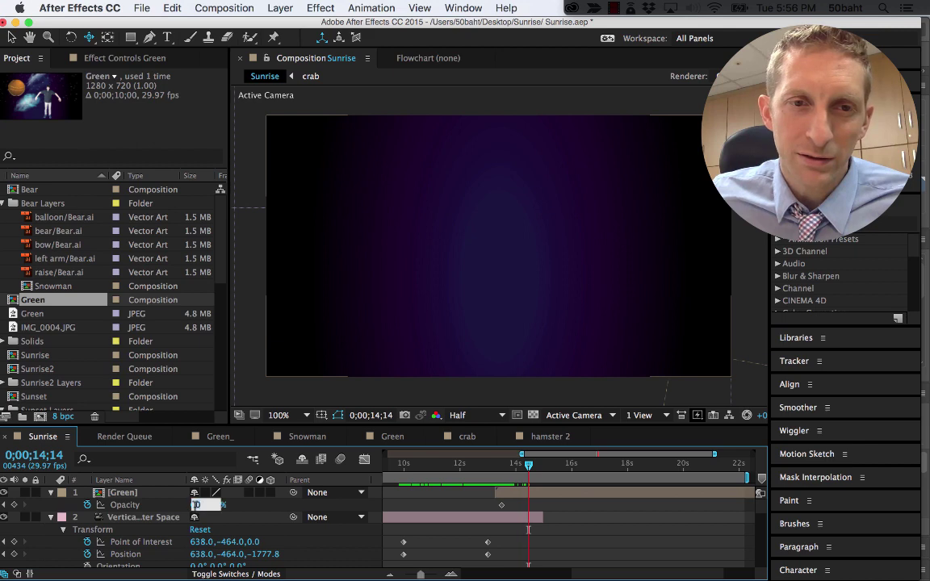
{"action": "key", "text": "Return"}
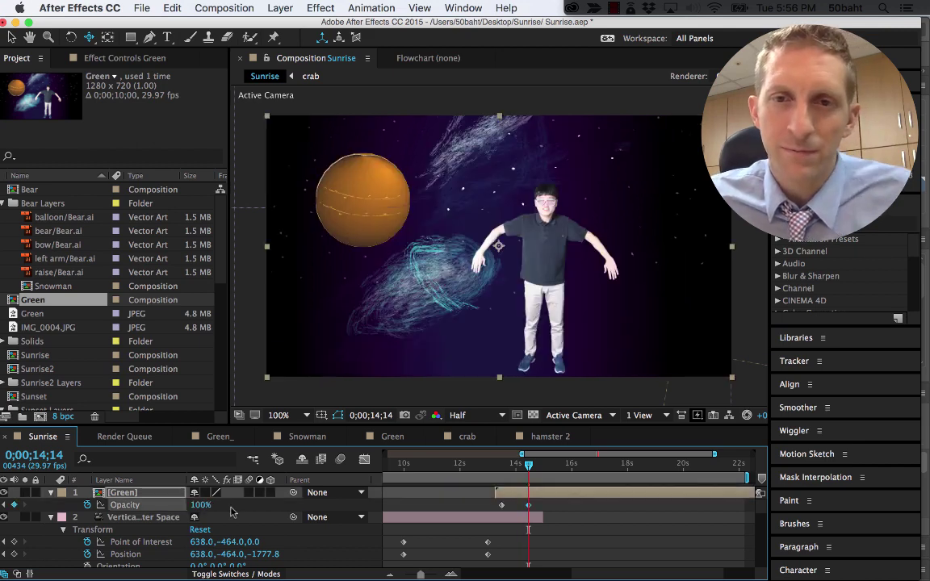
Move the current time to 0;00;14;24, just past the Green layer's last Opacity keyframe.
{"action": "mouse_move", "coordinate": [529, 468]}
{"action": "left_mouse_down"}
{"action": "mouse_move", "coordinate": [458, 466]}
{"action": "mouse_move", "coordinate": [549, 470]}
{"action": "mouse_move", "coordinate": [540, 469]}
{"action": "left_mouse_up"}
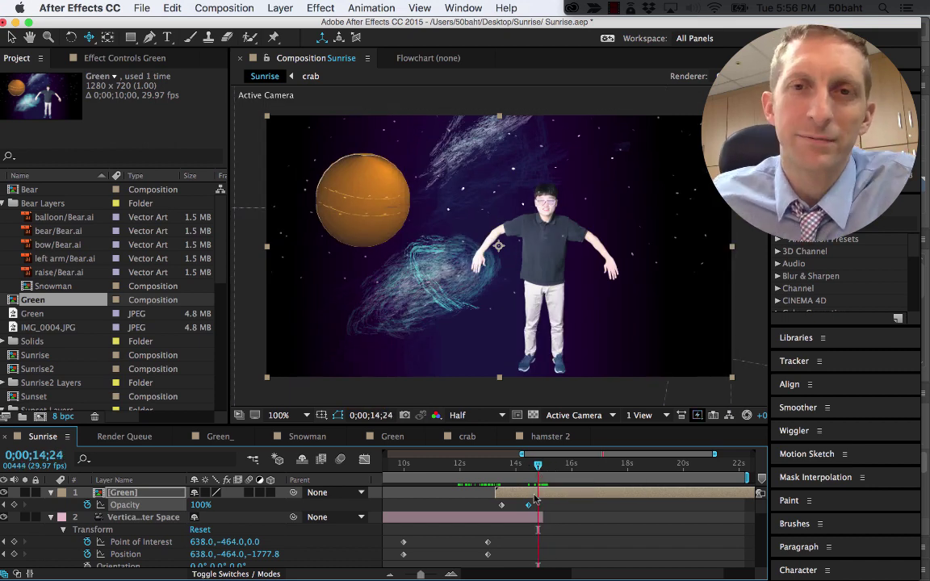